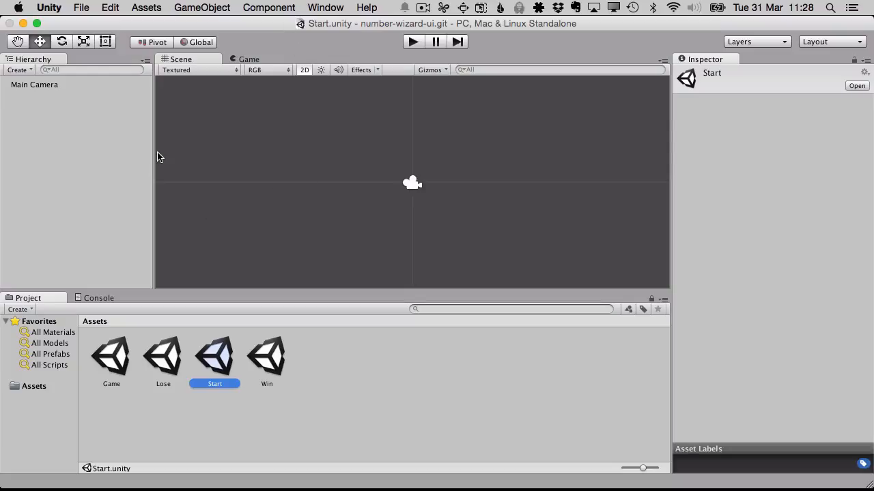
Add a UI Text object to the Start scene.
{"action": "left_click", "coordinate": [112, 185]}
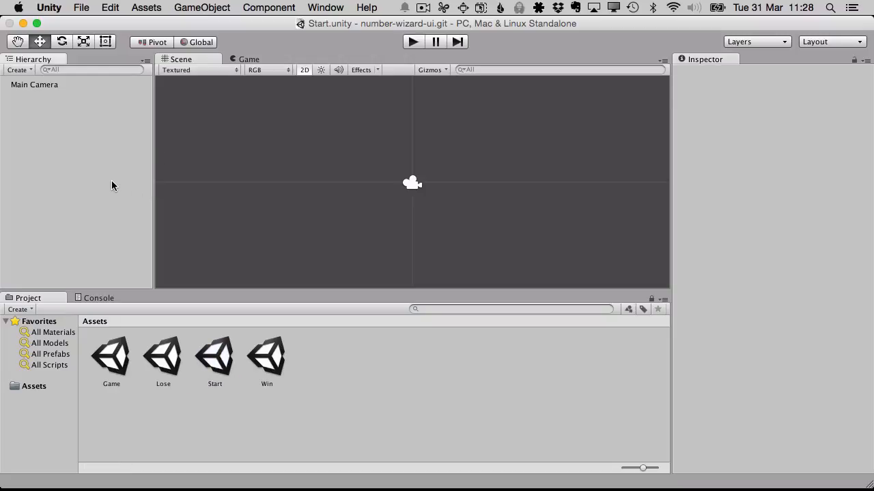
{"action": "left_click", "coordinate": [140, 9]}
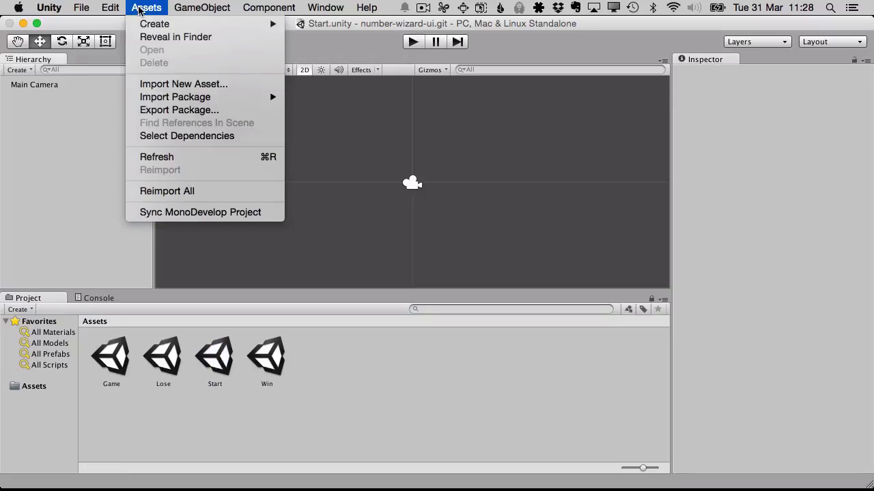
{"action": "mouse_move", "coordinate": [183, 5]}
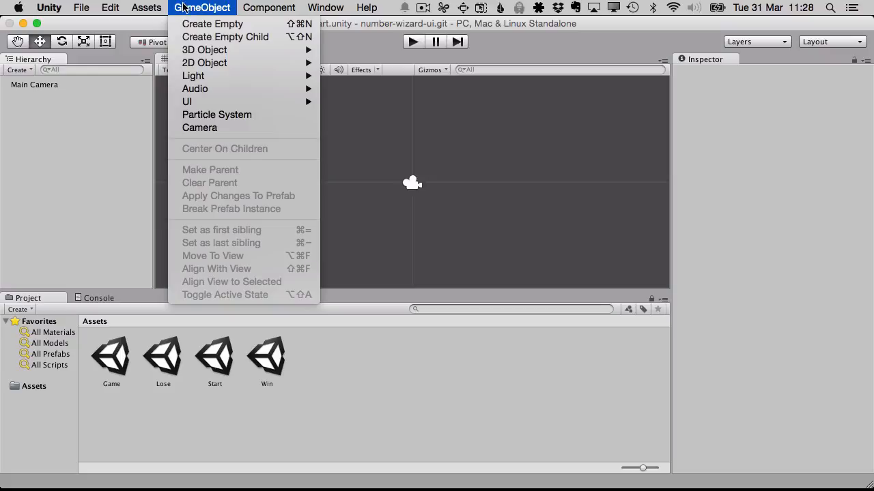
{"action": "mouse_move", "coordinate": [237, 107]}
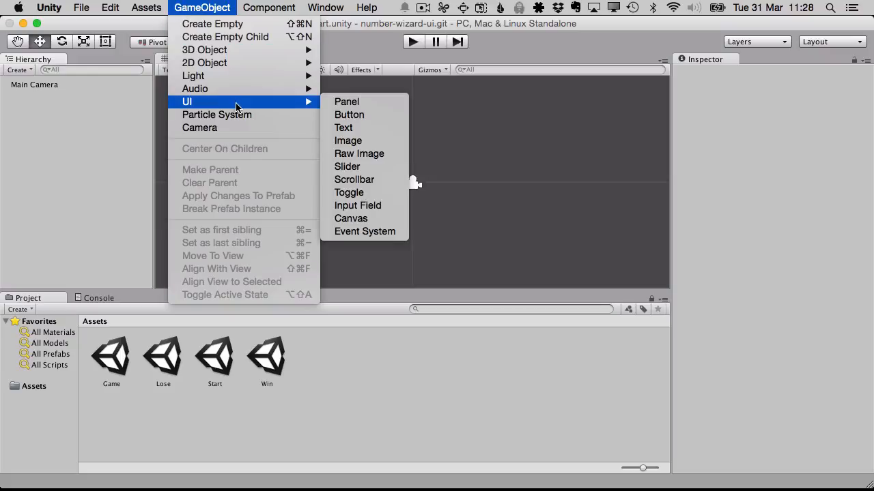
{"action": "left_click", "coordinate": [381, 132]}
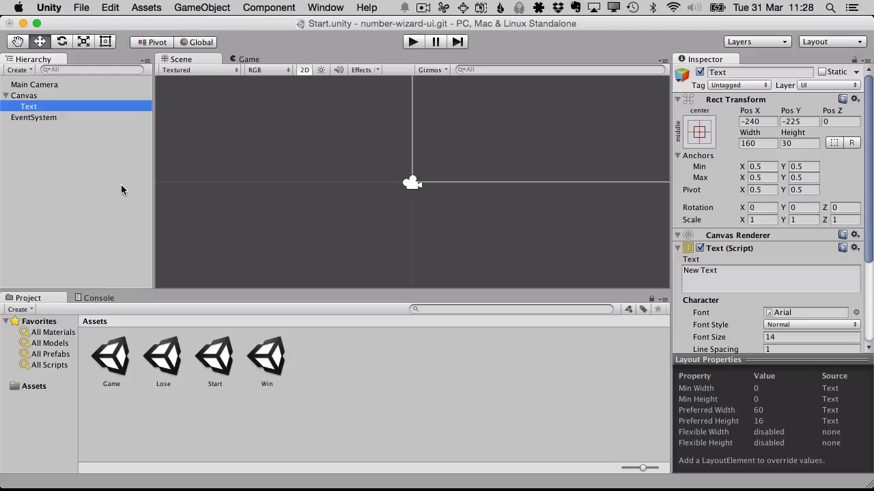
Frame the Canvas in the Scene view so that its whole outline fills most of the view.
{"action": "scroll", "coordinate": [337, 134], "scroll_direction": "down", "scroll_amount": 2}
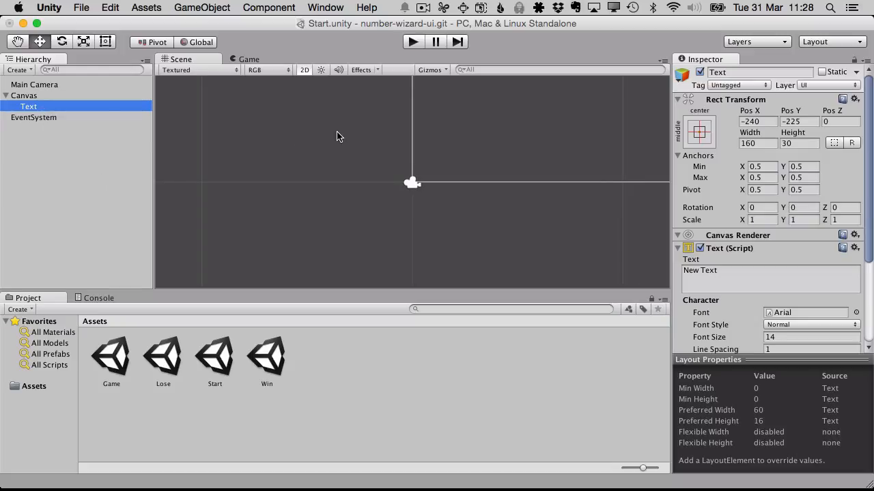
{"action": "double_click", "coordinate": [23, 95]}
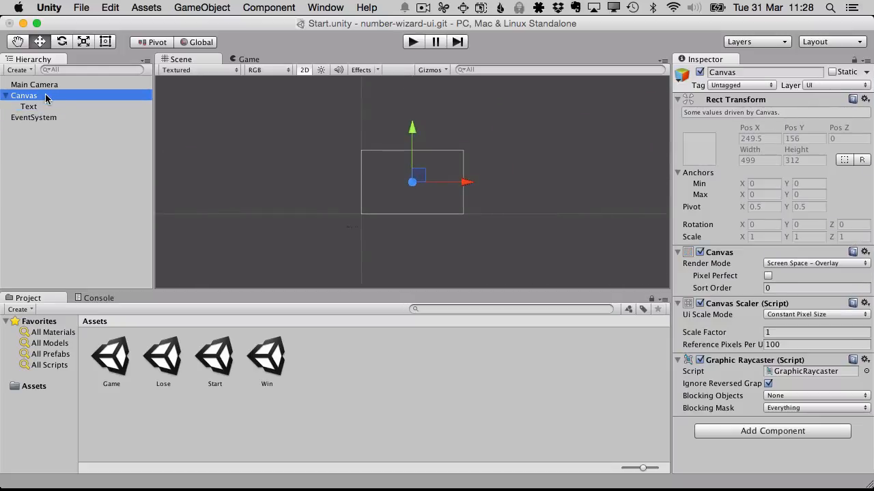
{"action": "scroll", "coordinate": [403, 190], "scroll_direction": "up", "scroll_amount": 4}
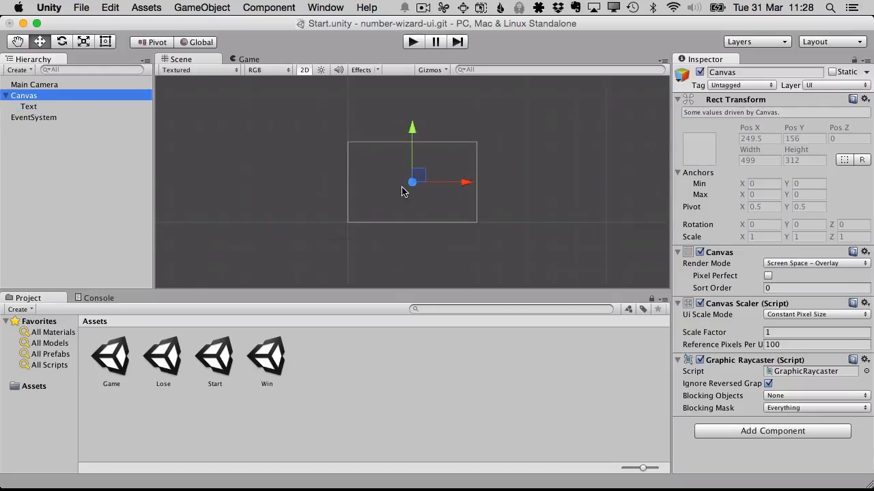
{"action": "scroll", "coordinate": [403, 191], "scroll_direction": "up", "scroll_amount": 3}
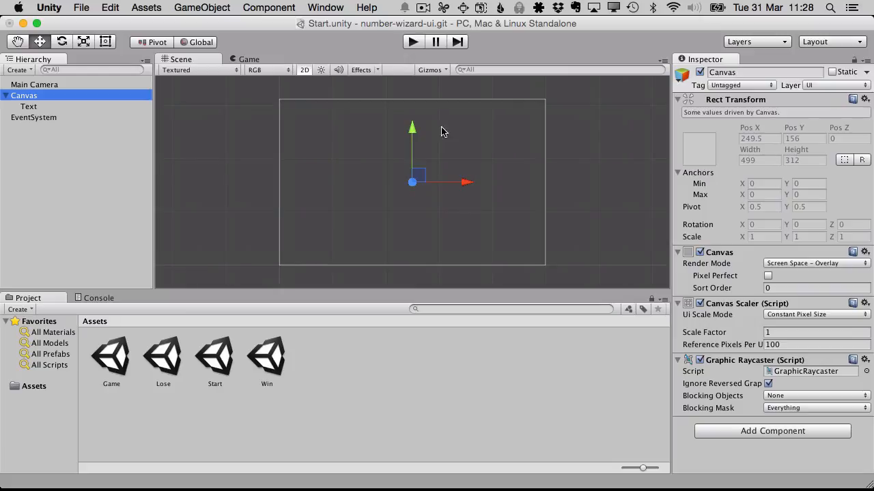
Collapse the Main Camera's Camera component and the Canvas's Graphic Raycaster and Canvas Scaler components.
{"action": "left_click", "coordinate": [36, 85]}
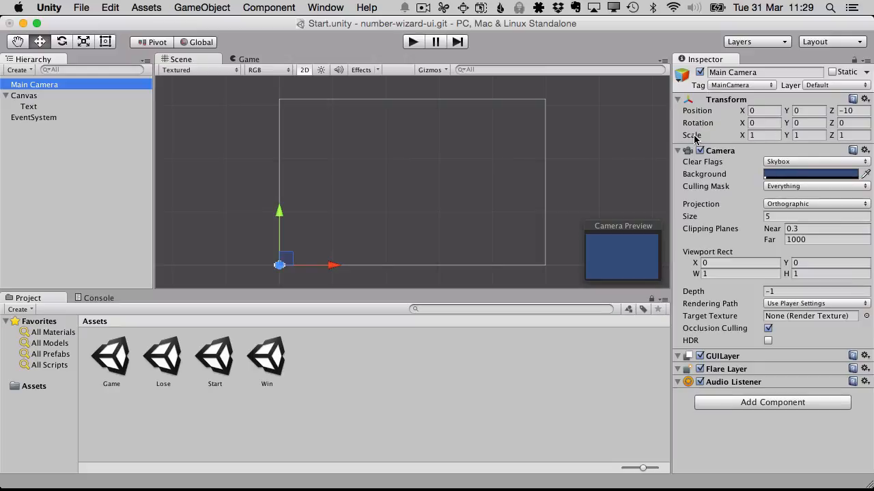
{"action": "left_click", "coordinate": [677, 151]}
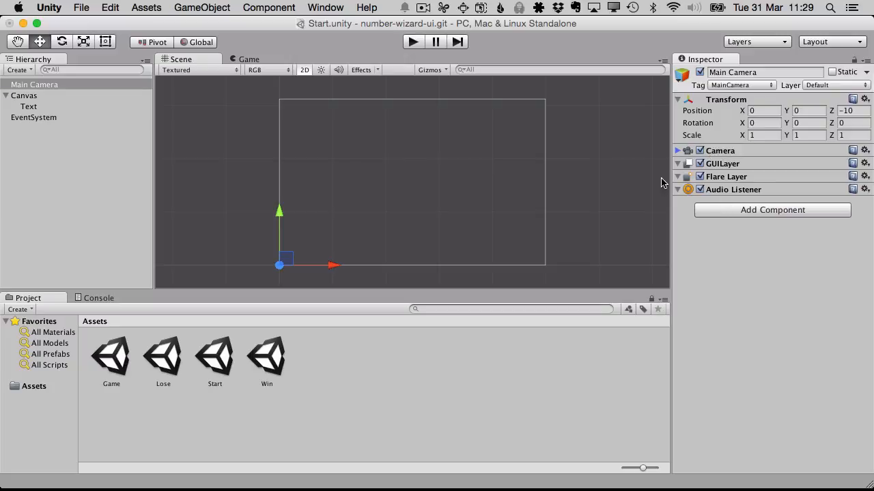
{"action": "left_click", "coordinate": [32, 96]}
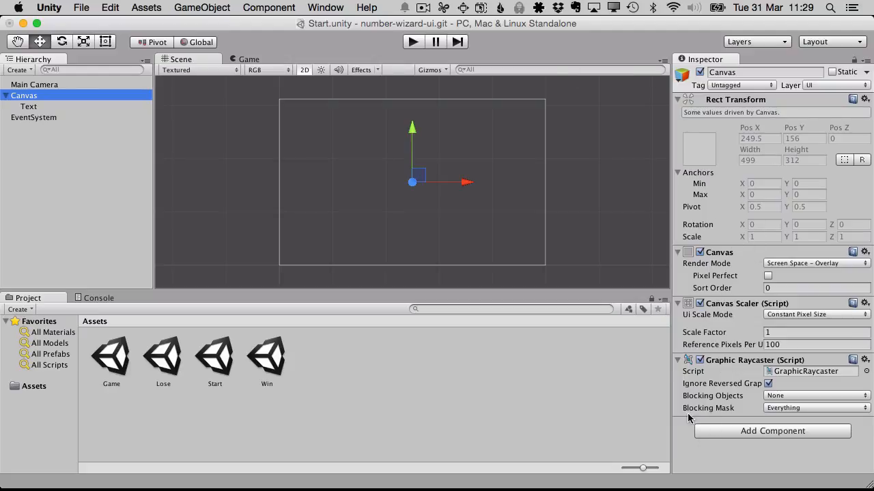
{"action": "left_click", "coordinate": [678, 360]}
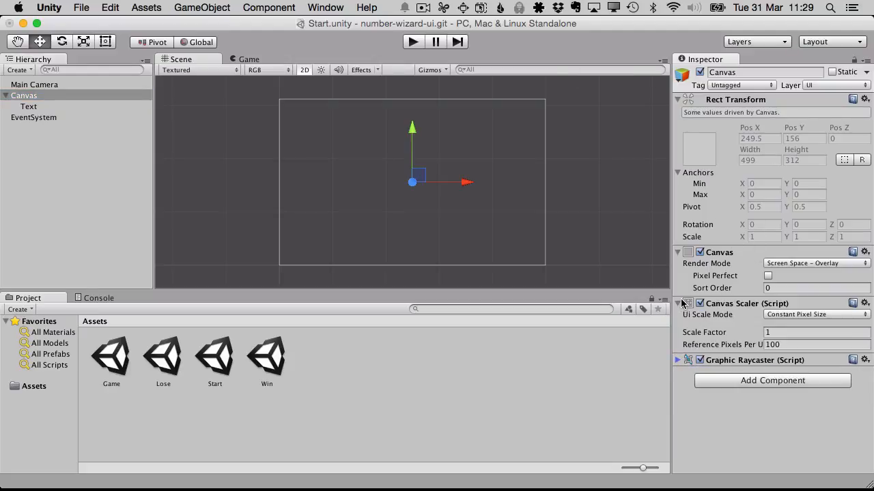
{"action": "left_click", "coordinate": [679, 304]}
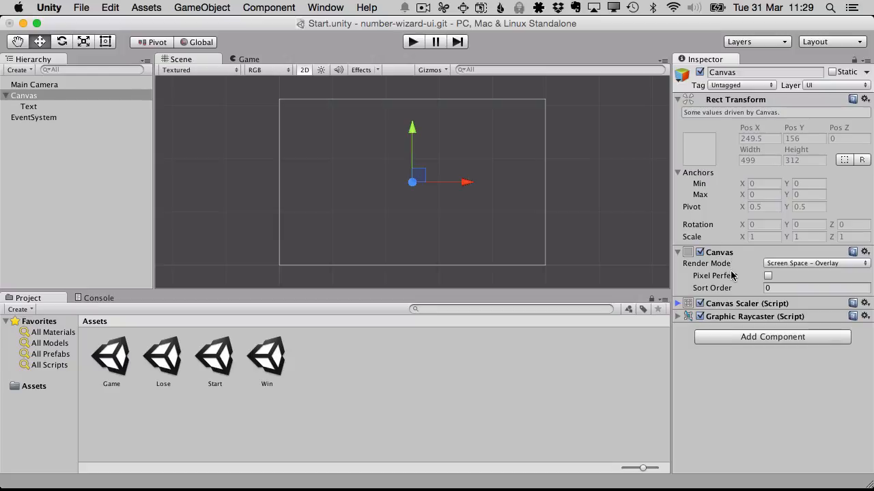
Examine the Canvas component's Render Mode options, keeping Screen Space - Overlay, and compare the canvas outline with the component collapsed and expanded.
{"action": "left_click", "coordinate": [799, 269]}
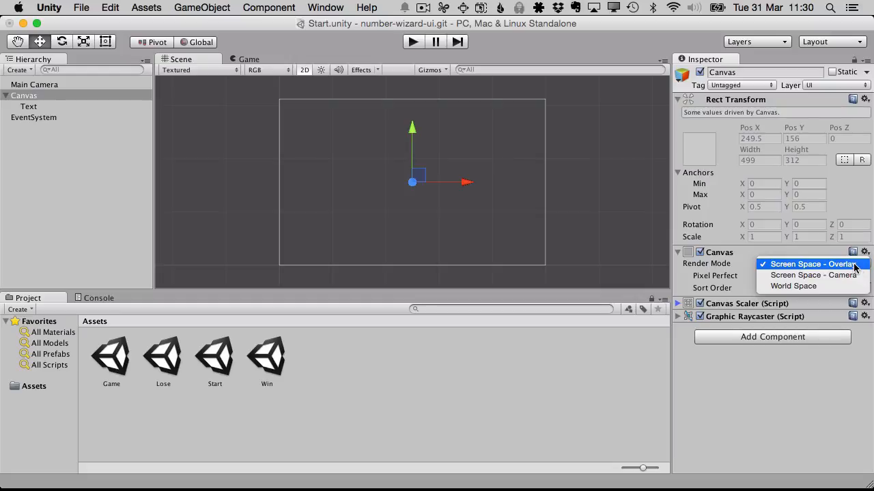
{"action": "left_click", "coordinate": [854, 265]}
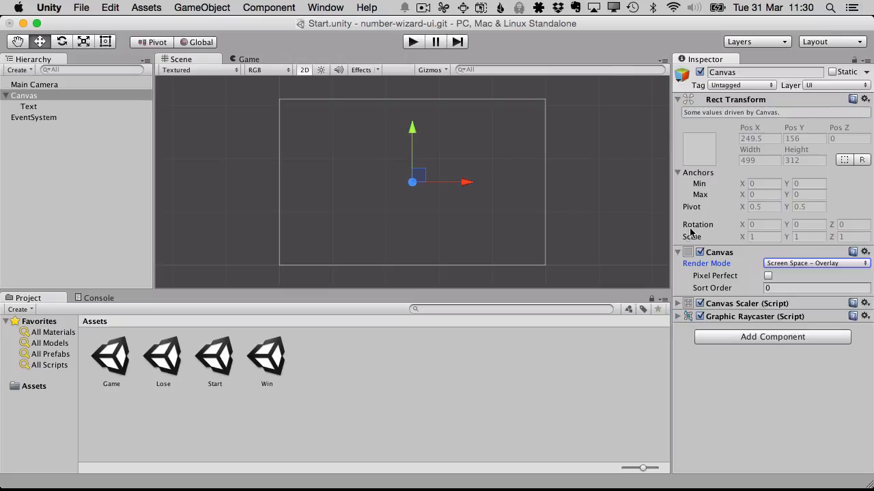
{"action": "left_click", "coordinate": [678, 252]}
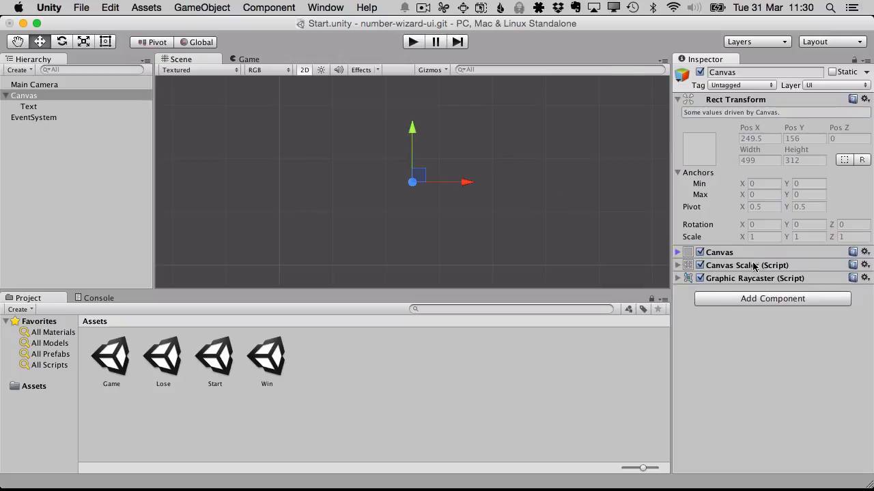
{"action": "left_click", "coordinate": [678, 252]}
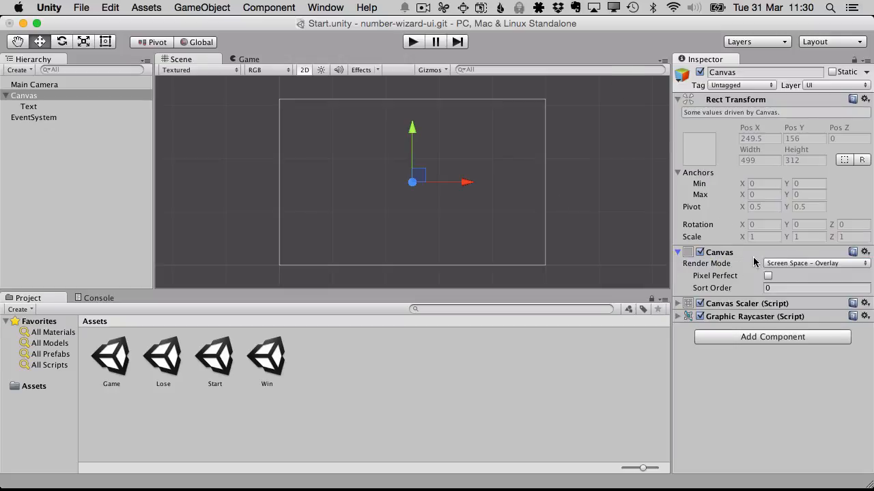
{"action": "left_click", "coordinate": [792, 263]}
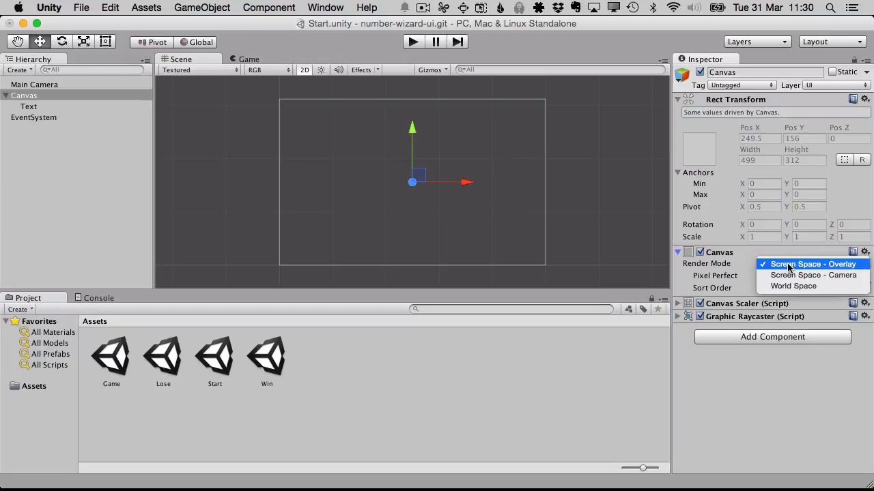
{"action": "left_click", "coordinate": [673, 252]}
{"action": "left_click", "coordinate": [678, 253]}
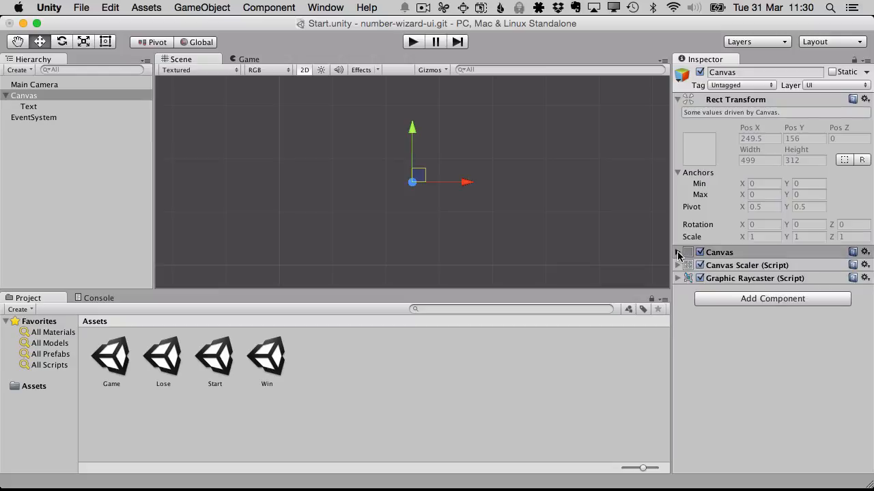
{"action": "left_click", "coordinate": [678, 252]}
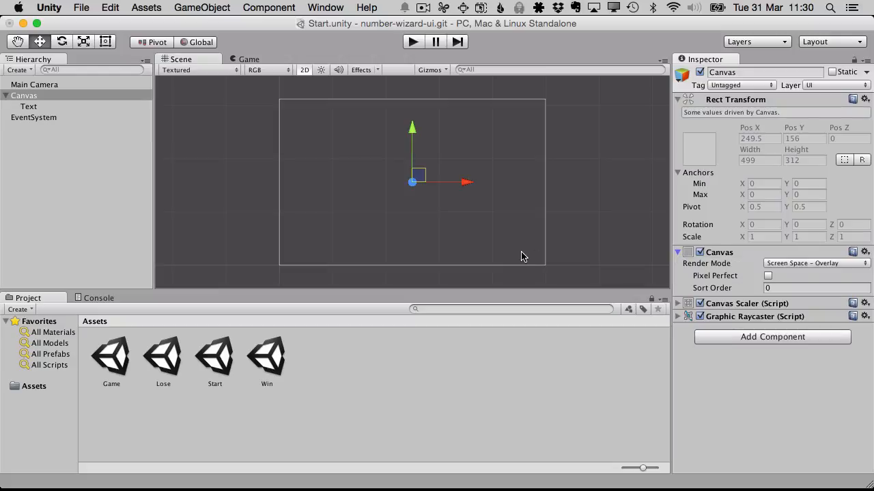
Move the Text object inside the Canvas, slightly above its centre, to about X 13, Y 49.
{"action": "left_click", "coordinate": [85, 107]}
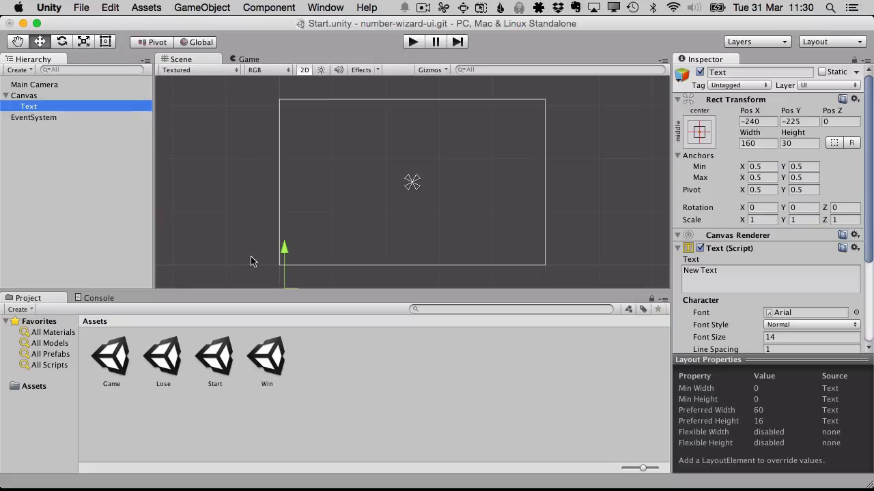
{"action": "scroll", "coordinate": [261, 258], "scroll_direction": "down", "scroll_amount": 1}
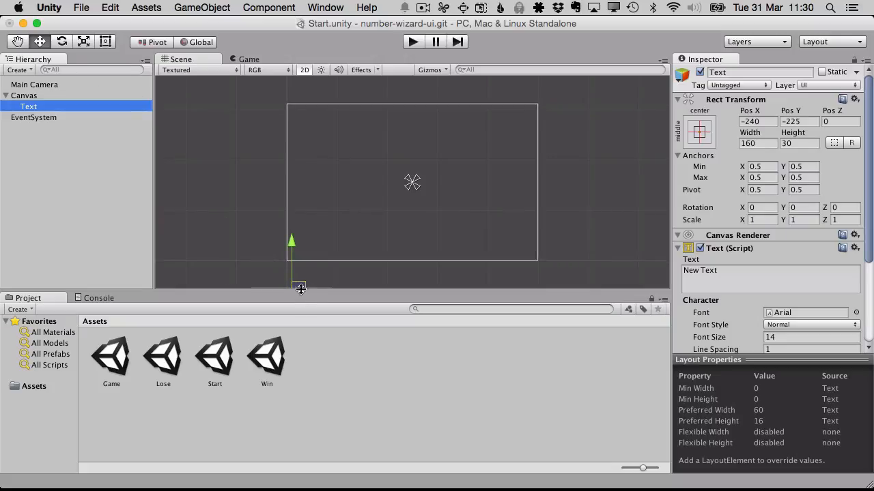
{"action": "left_click_drag", "start_coordinate": [297, 284], "coordinate": [429, 156]}
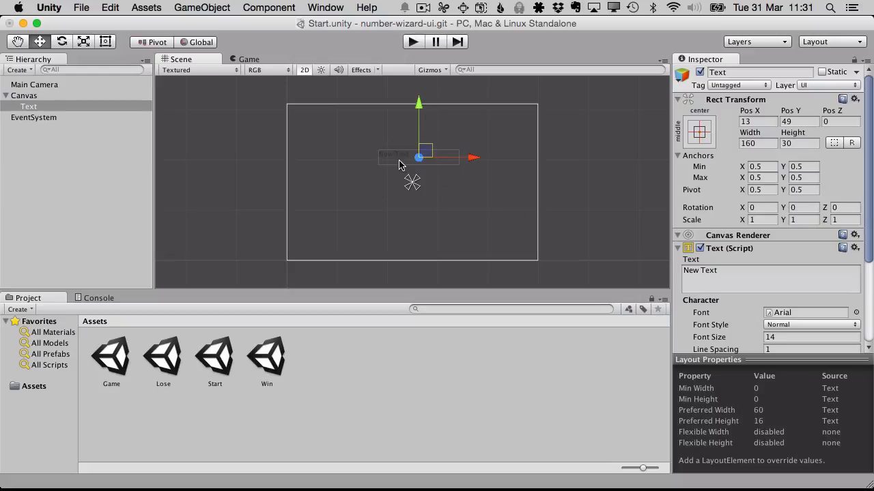
Examine the Text object up close and in relation to the canvas outline in the Scene view.
{"action": "scroll", "coordinate": [395, 162], "scroll_direction": "up", "scroll_amount": 5}
{"action": "scroll", "coordinate": [400, 166], "scroll_direction": "up", "scroll_amount": 2}
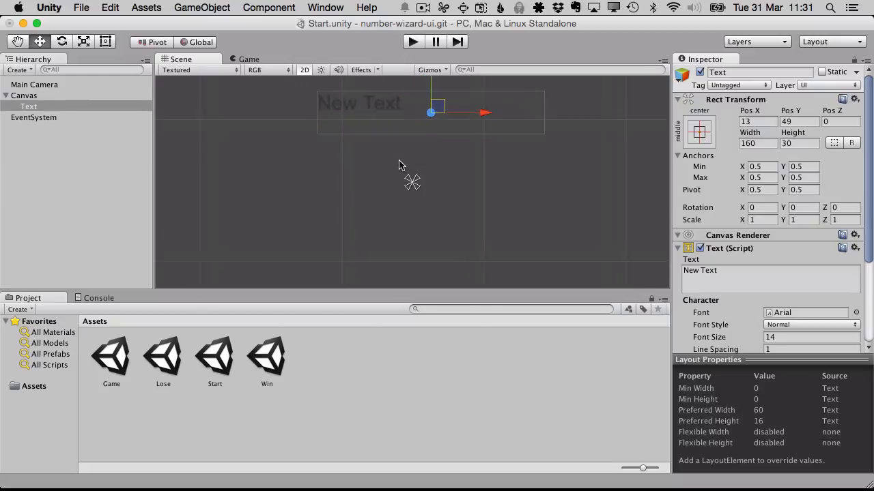
{"action": "middle_click_drag", "start_coordinate": [400, 166], "coordinate": [391, 235]}
{"action": "scroll", "coordinate": [392, 236], "scroll_direction": "up", "scroll_amount": 3}
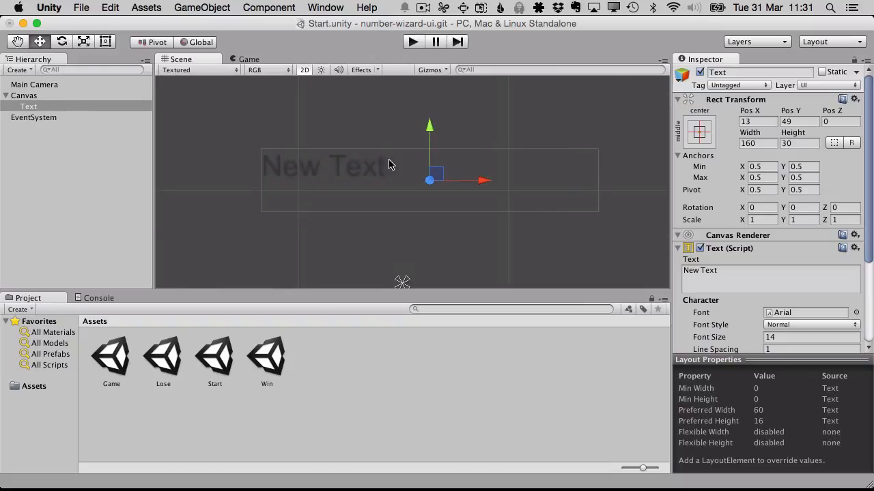
{"action": "scroll", "coordinate": [400, 169], "scroll_direction": "down", "scroll_amount": 6}
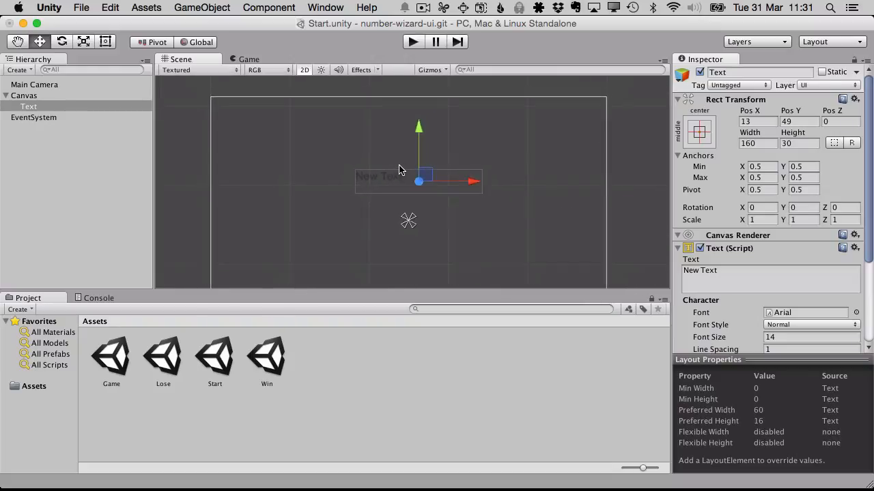
{"action": "scroll", "coordinate": [400, 169], "scroll_direction": "down", "scroll_amount": 1}
{"action": "middle_click_drag", "start_coordinate": [399, 169], "coordinate": [397, 135]}
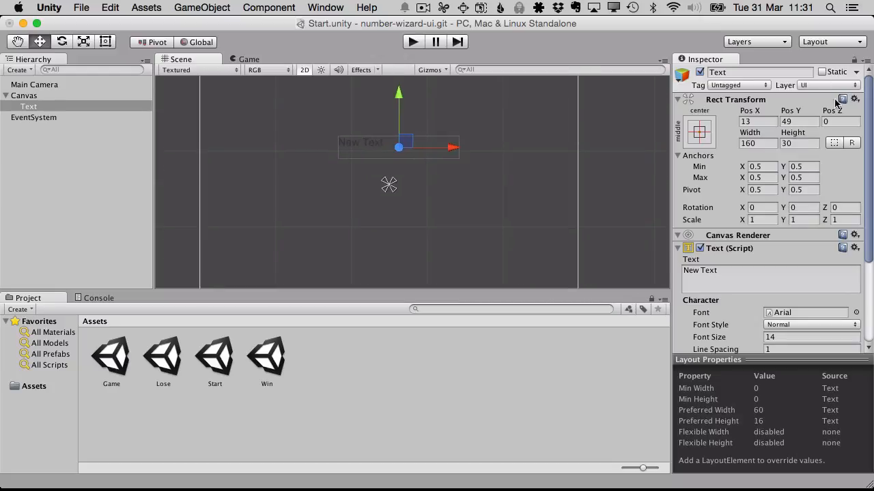
{"action": "scroll", "coordinate": [435, 176], "scroll_direction": "down", "scroll_amount": 1}
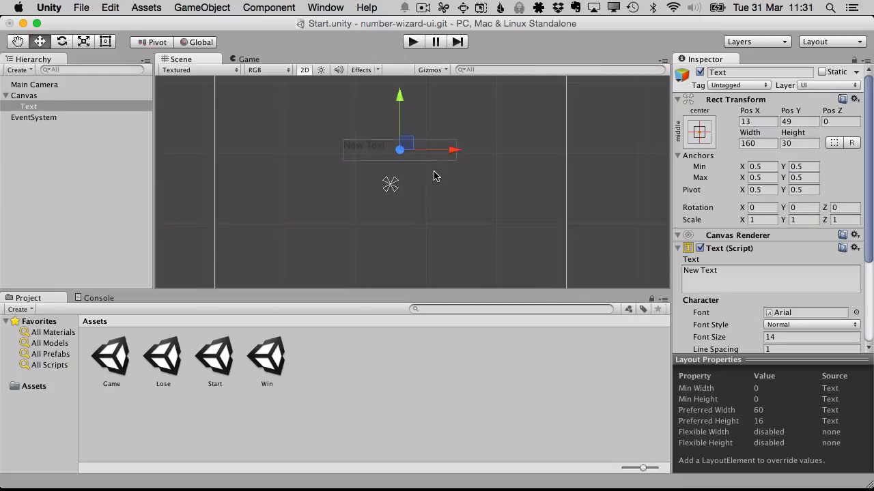
{"action": "scroll", "coordinate": [435, 176], "scroll_direction": "down", "scroll_amount": 1}
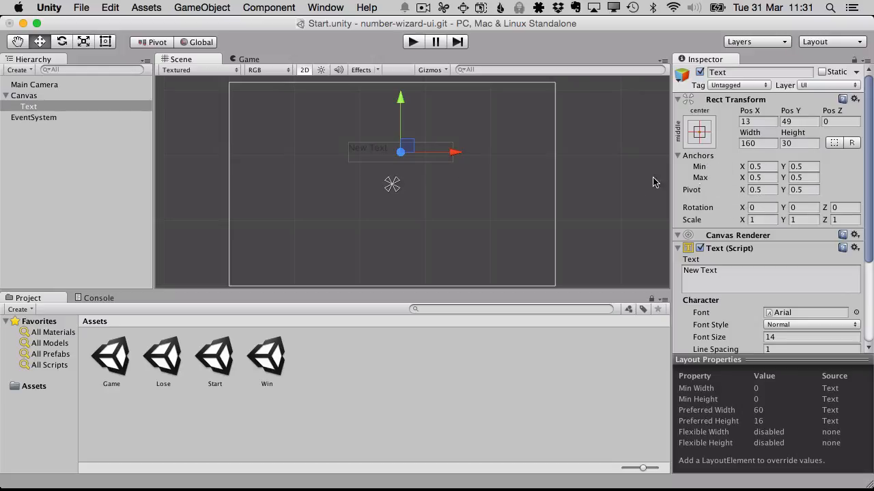
Look over the anchor presets of the Text object's Rect Transform without choosing another one.
{"action": "left_click", "coordinate": [699, 132]}
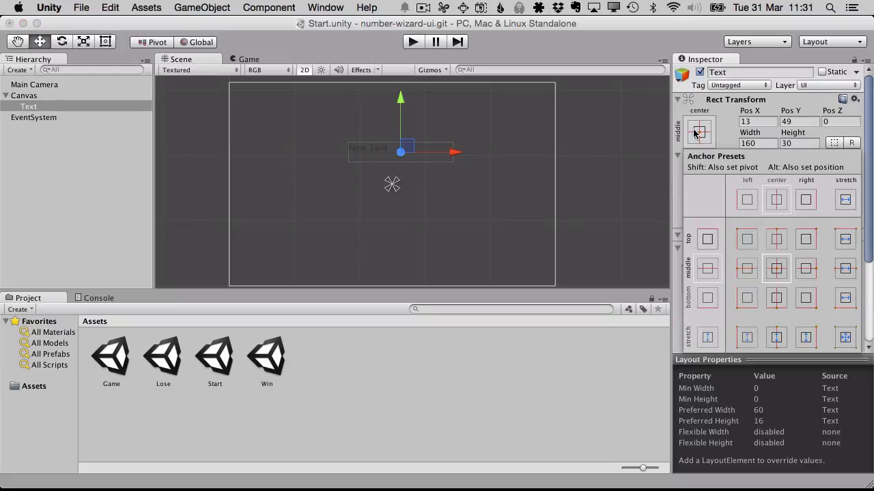
{"action": "left_click", "coordinate": [694, 134]}
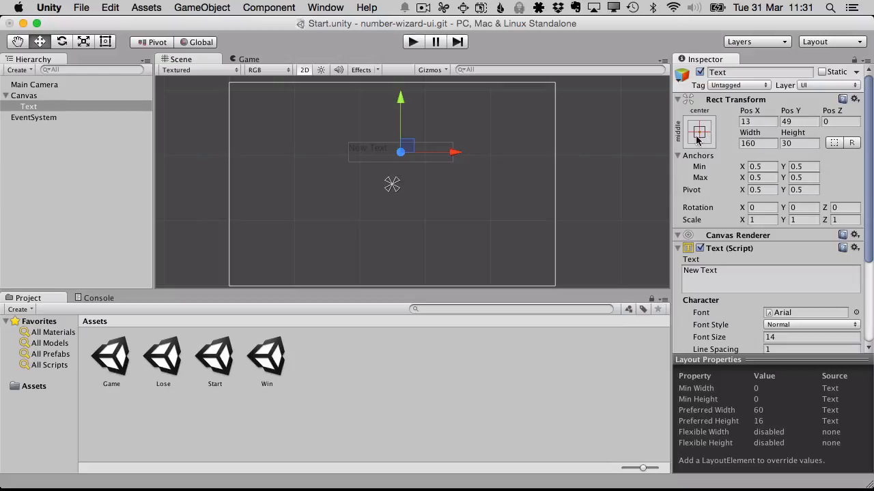
{"action": "left_click", "coordinate": [701, 135]}
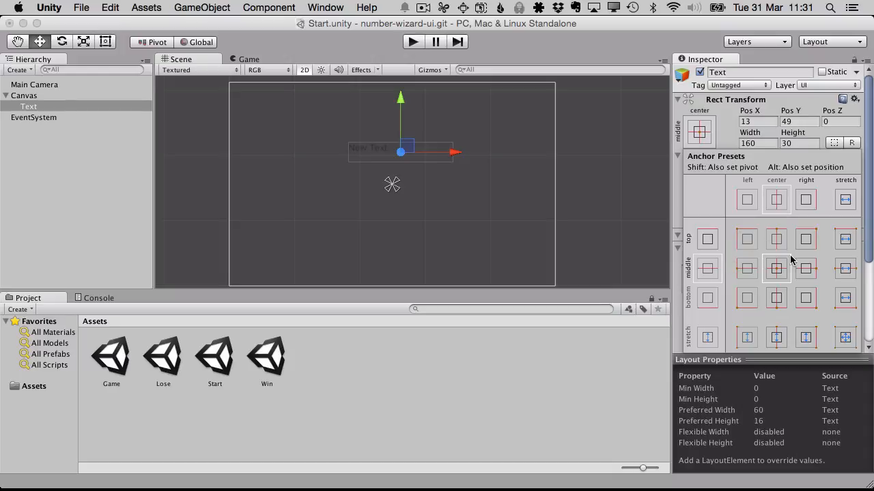
{"action": "left_click", "coordinate": [585, 151]}
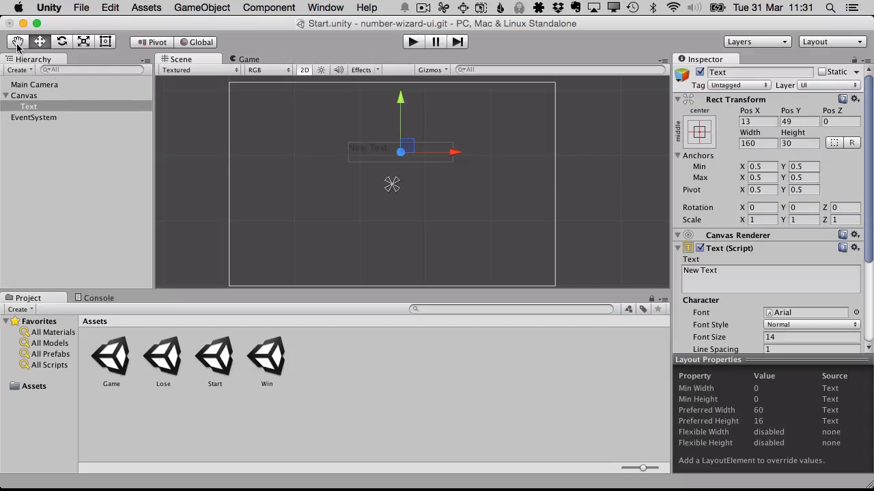
Use the Rect tool to move the Text object to about X 104, Y 65 and resize it to about 147 by 60.
{"action": "left_click", "coordinate": [106, 43]}
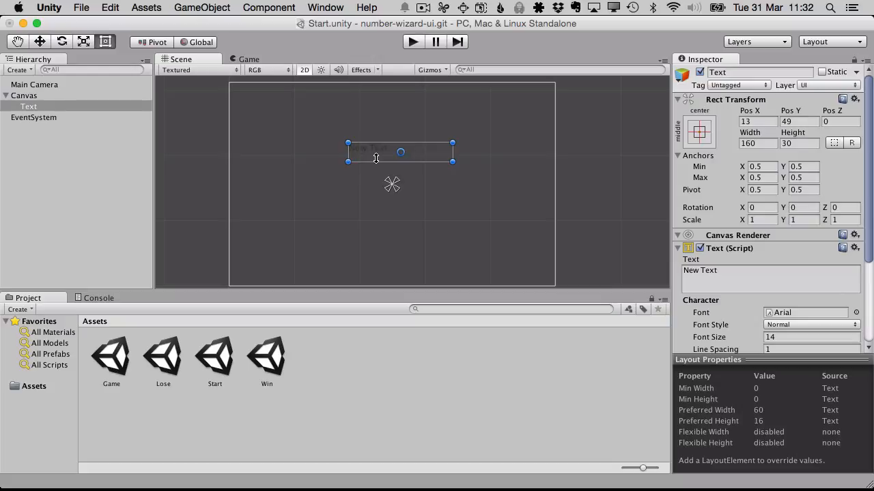
{"action": "left_click_drag", "start_coordinate": [378, 154], "coordinate": [459, 136]}
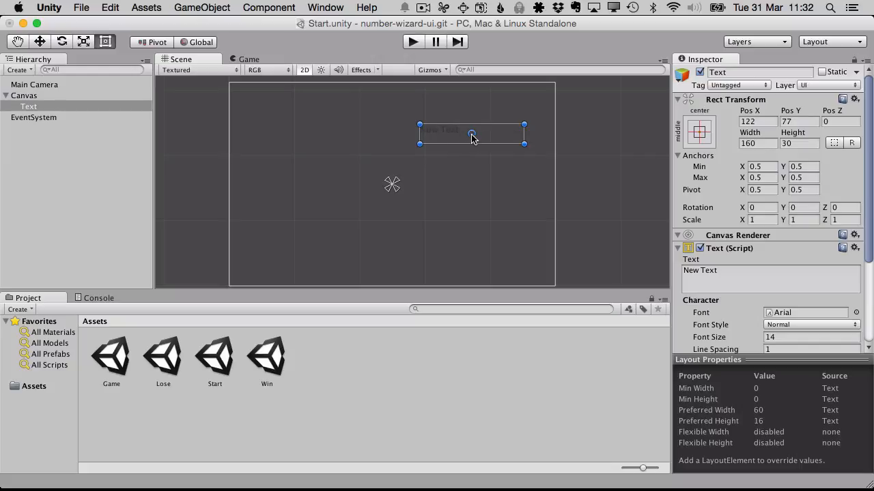
{"action": "mouse_move", "coordinate": [471, 136]}
{"action": "left_mouse_down"}
{"action": "mouse_move", "coordinate": [486, 136]}
{"action": "mouse_move", "coordinate": [461, 134]}
{"action": "mouse_move", "coordinate": [484, 132]}
{"action": "mouse_move", "coordinate": [467, 135]}
{"action": "mouse_move", "coordinate": [473, 135]}
{"action": "left_mouse_up"}
{"action": "left_click_drag", "start_coordinate": [419, 143], "coordinate": [436, 134]}
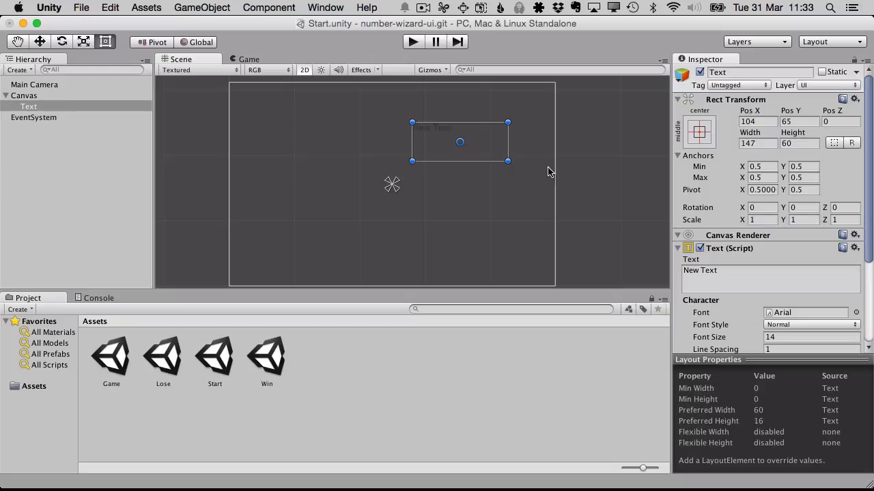
Try the bottom-center, middle-left and middle-stretch anchor presets on the Text object, and return it to middle-center.
{"action": "left_click", "coordinate": [699, 133]}
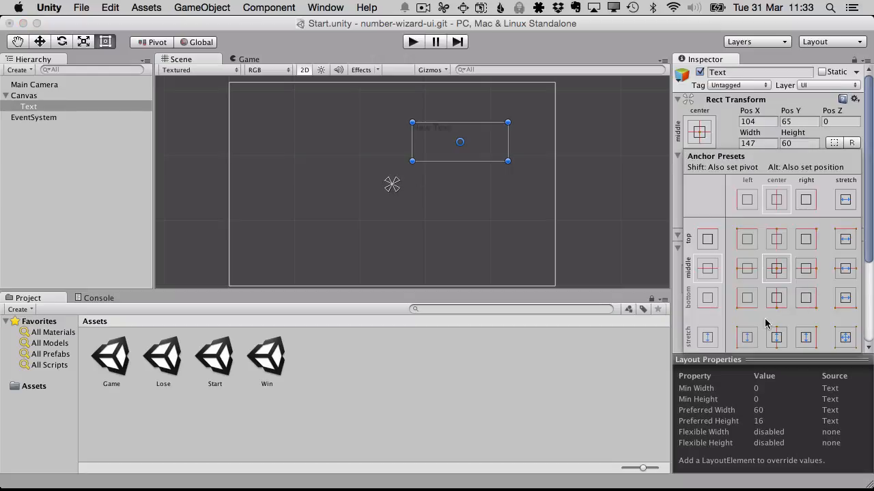
{"action": "left_click", "coordinate": [776, 298]}
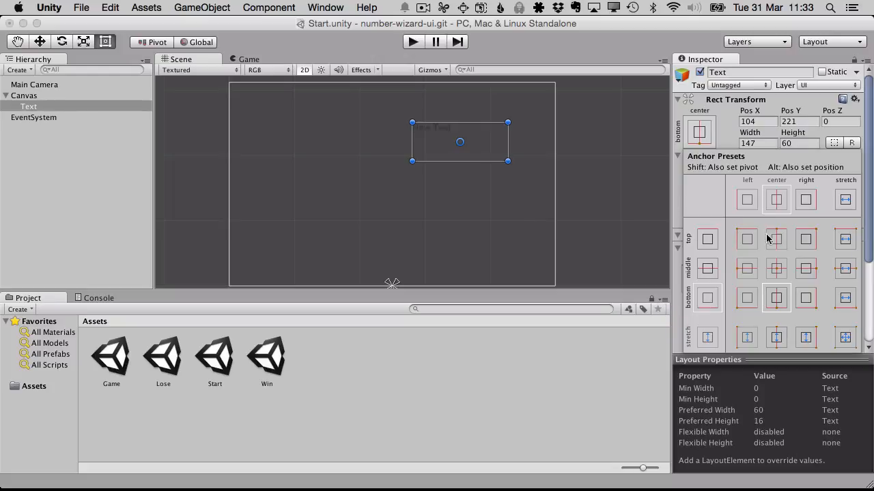
{"action": "left_click", "coordinate": [737, 270]}
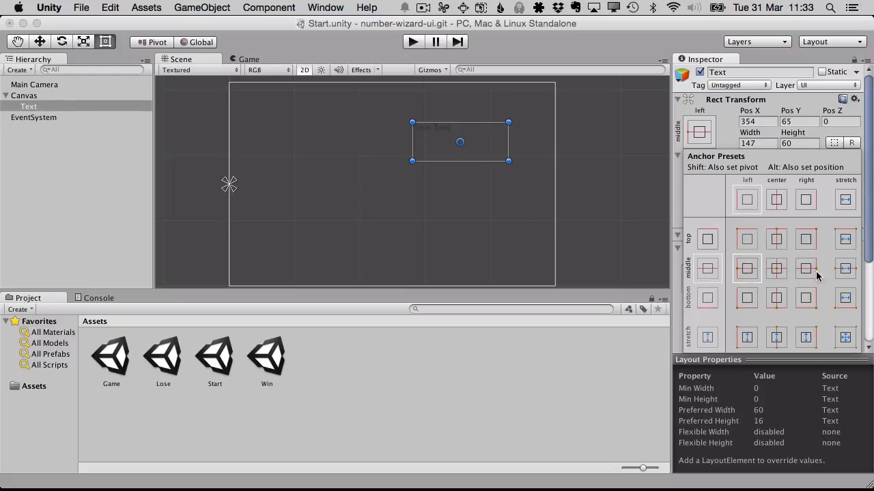
{"action": "left_click", "coordinate": [776, 271]}
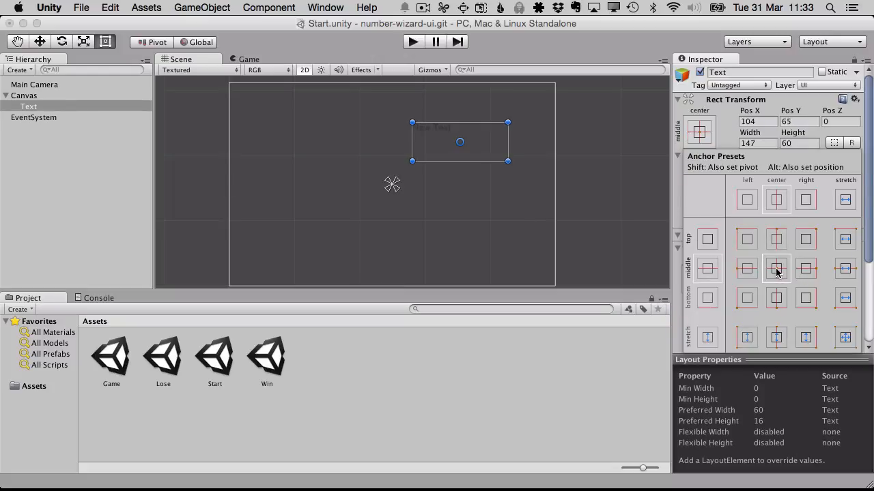
{"action": "left_click", "coordinate": [845, 269]}
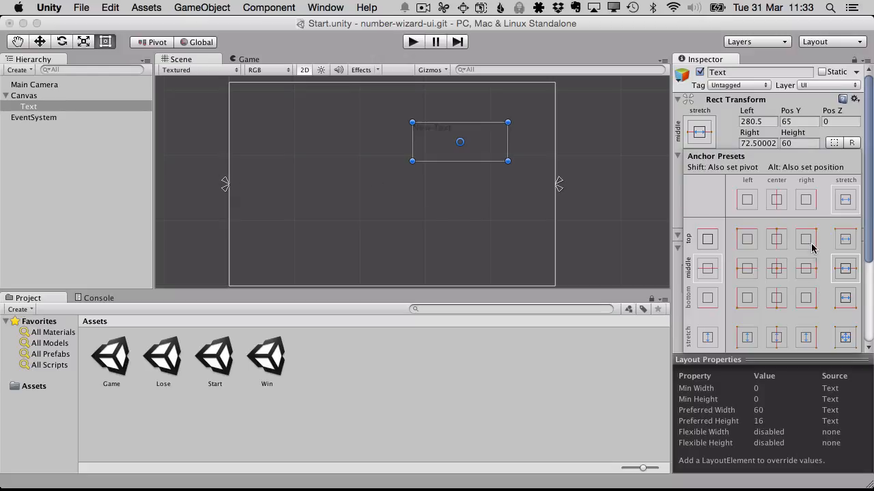
{"action": "left_click", "coordinate": [779, 276]}
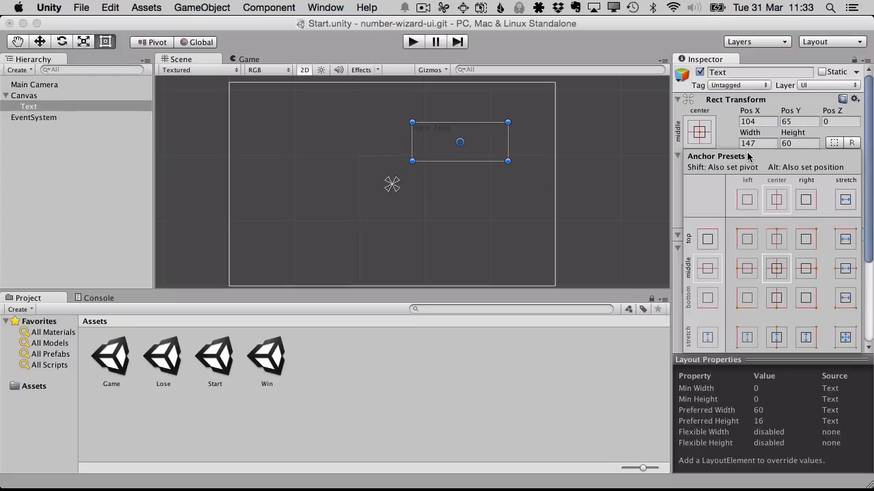
Examine the anchor preset variants that also set pivot and position, and leave the presets without choosing another one.
{"action": "key", "text": "shift"}
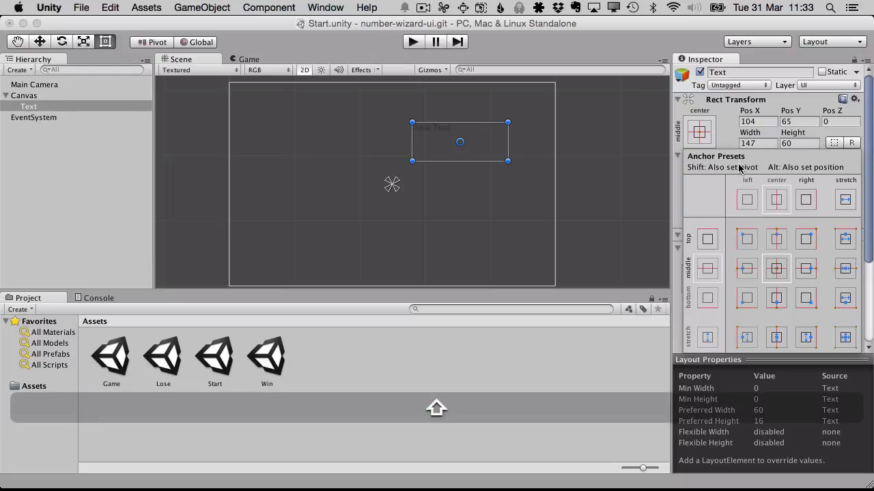
{"action": "key", "text": "alt+shift"}
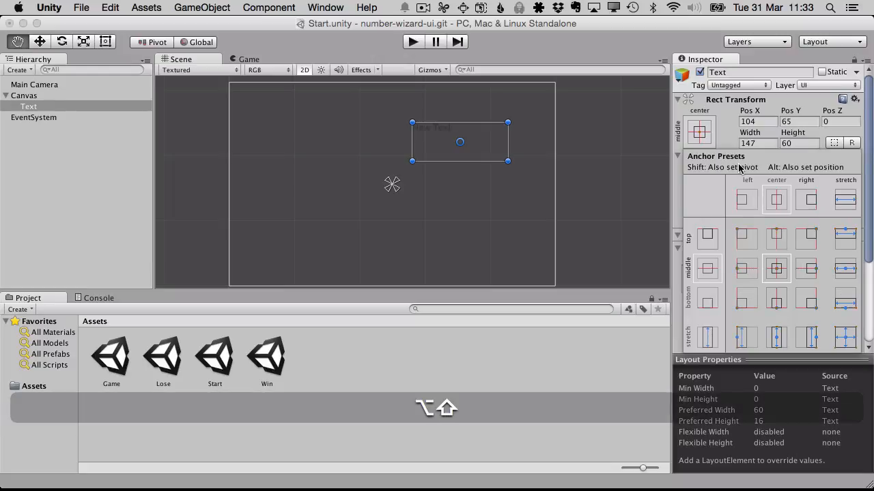
{"action": "key", "text": "alt+shift"}
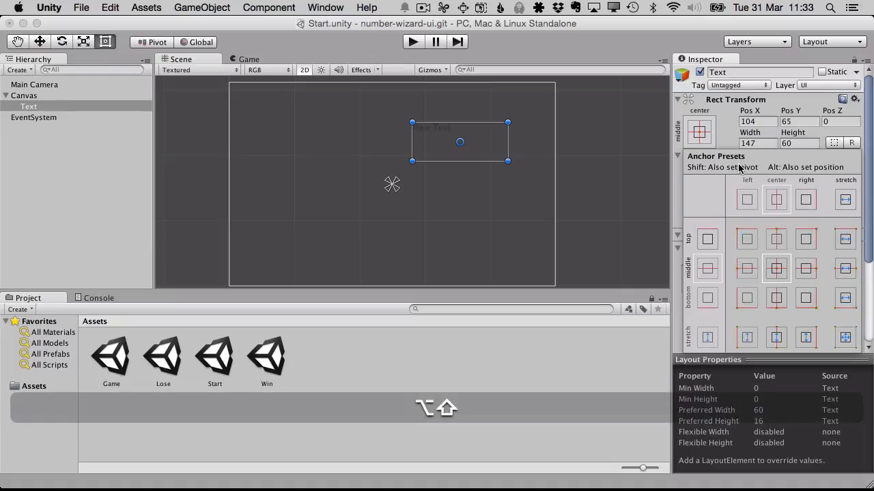
{"action": "key", "text": "alt+shift"}
{"action": "key", "text": "alt+shift"}
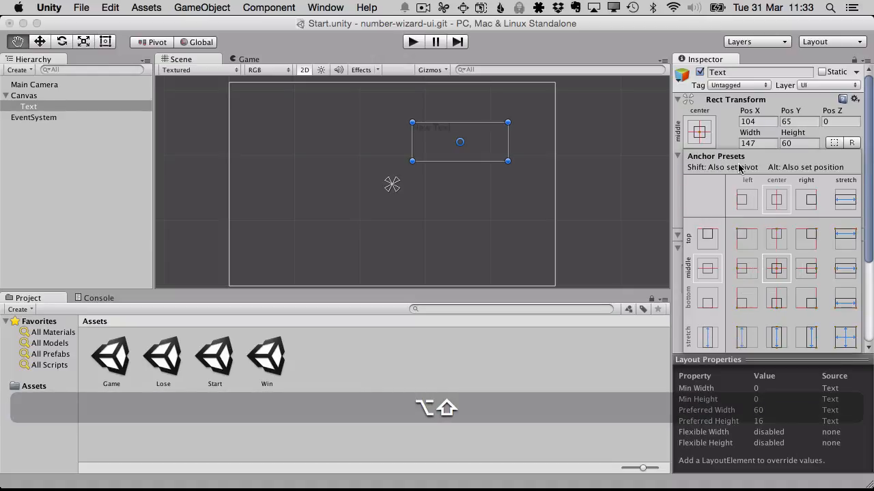
{"action": "key", "text": "alt+shift"}
{"action": "key", "text": "alt+shift"}
{"action": "key", "text": "alt+shift"}
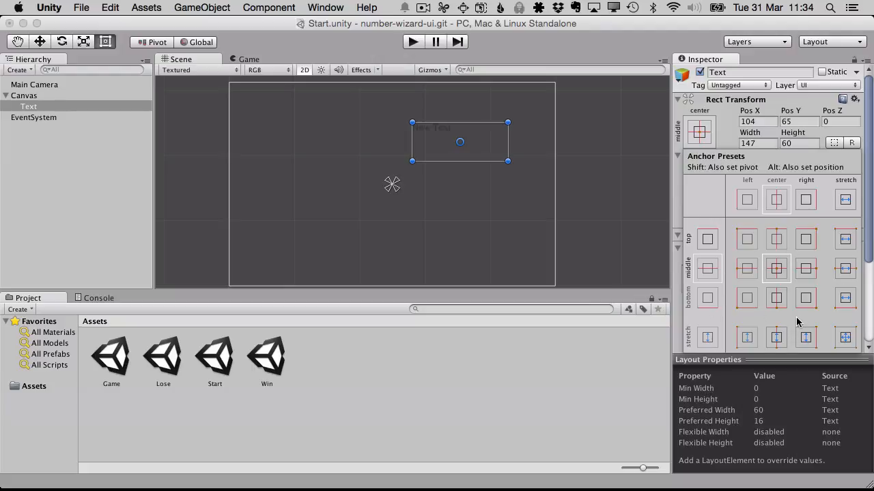
{"action": "key", "text": "shift"}
{"action": "key", "text": "ctrl"}
{"action": "left_click", "coordinate": [705, 137]}
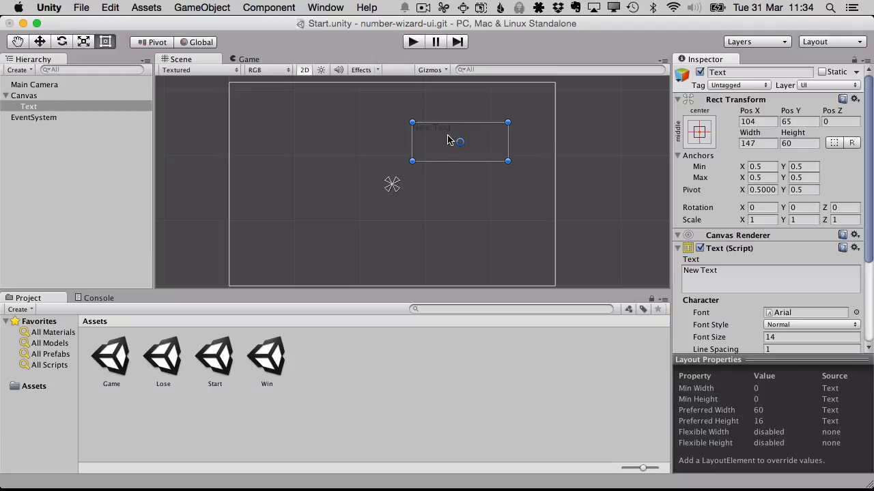
Centre the Text object horizontally in the canvas at X 0 and reduce its height to about 41.
{"action": "double_click", "coordinate": [720, 276]}
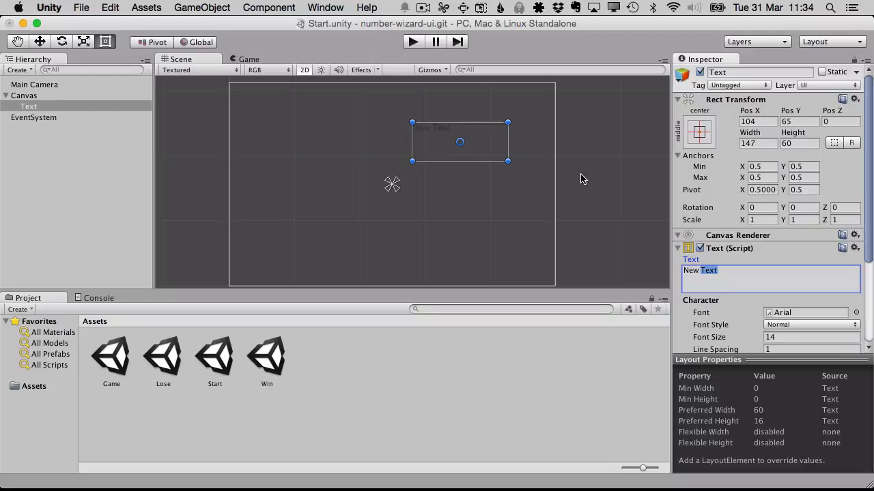
{"action": "left_click_drag", "start_coordinate": [468, 142], "coordinate": [419, 141]}
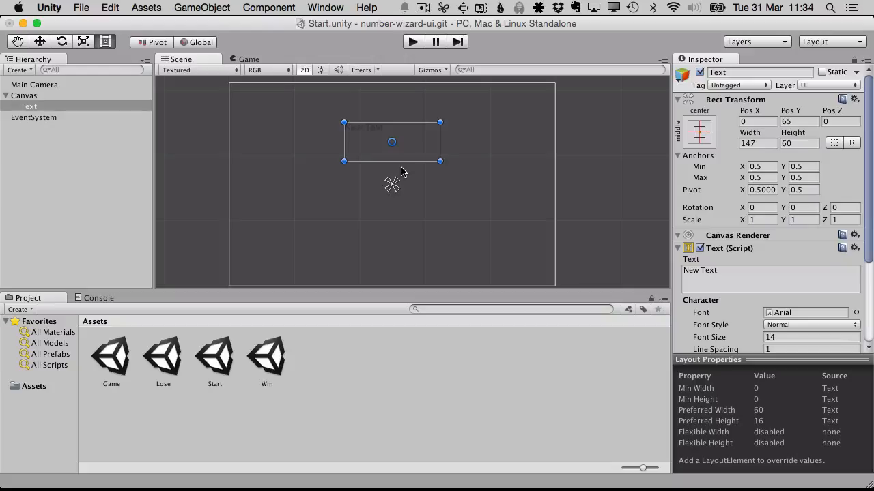
{"action": "left_click_drag", "start_coordinate": [396, 161], "coordinate": [396, 148]}
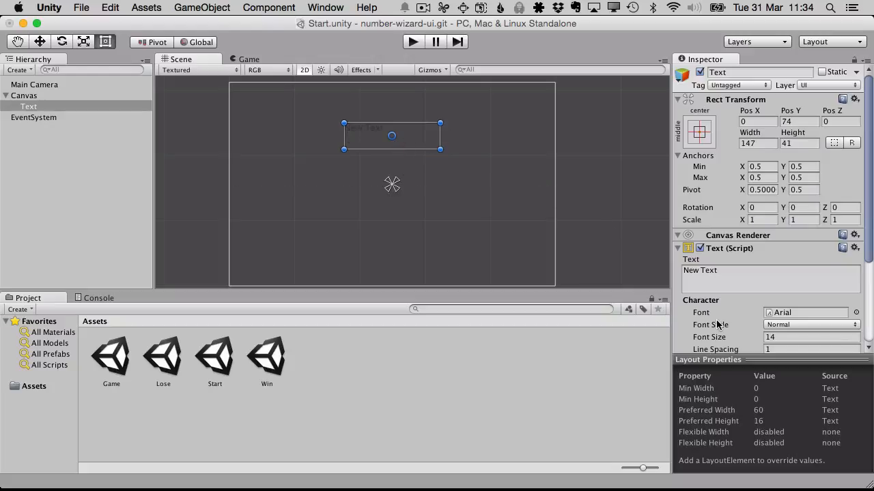
Replace the Text object's placeholder content with "Welcome to Number Wizard, Puny Human!".
{"action": "double_click", "coordinate": [712, 281]}
{"action": "key", "text": "BackSpace"}
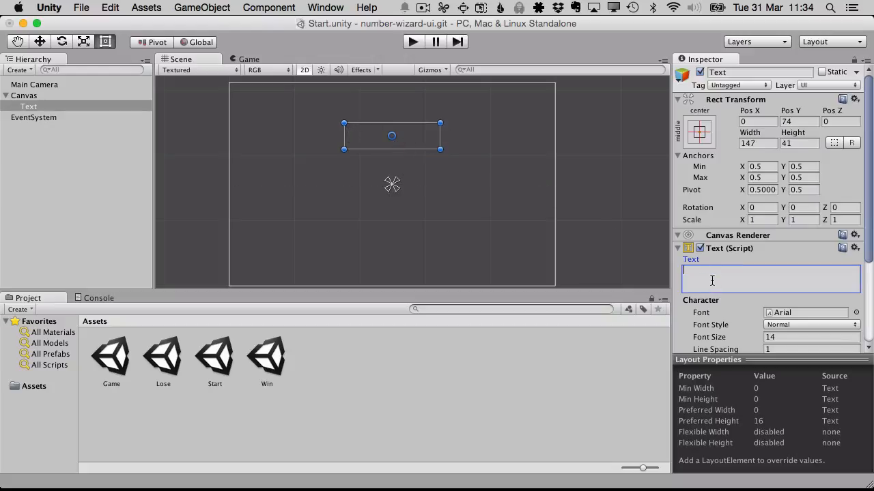
{"action": "type", "text": "We"}
{"action": "type", "text": "lcome to Number Wizard,"}
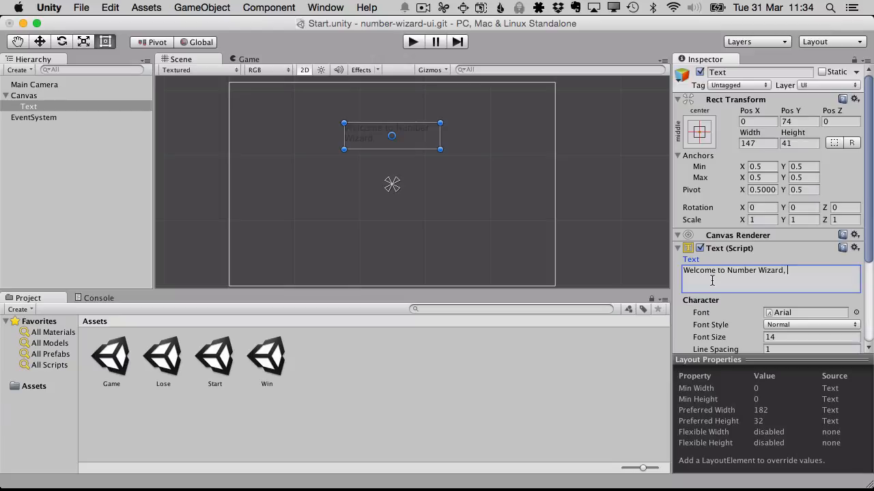
{"action": "type", "text": "Puny Human!"}
Set the welcome text's font size to 32 and its color to white.
{"action": "scroll", "coordinate": [556, 209], "scroll_direction": "down", "scroll_amount": 2}
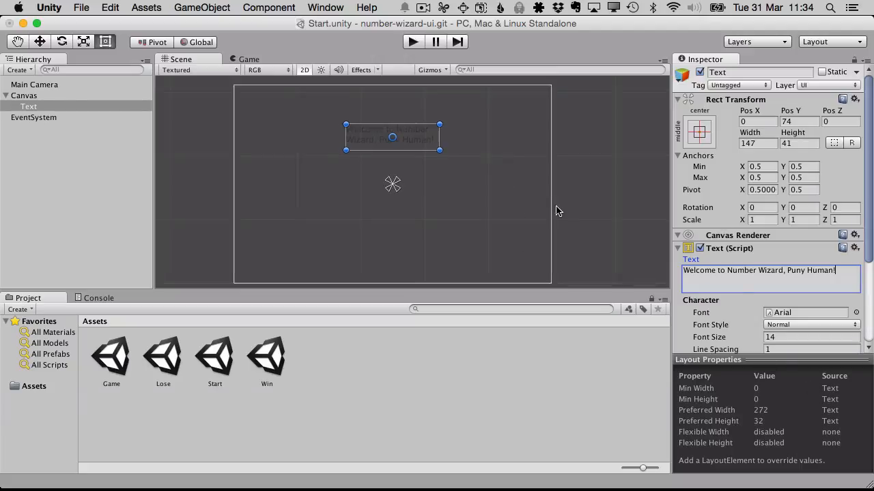
{"action": "scroll", "coordinate": [712, 353], "scroll_direction": "down", "scroll_amount": 5}
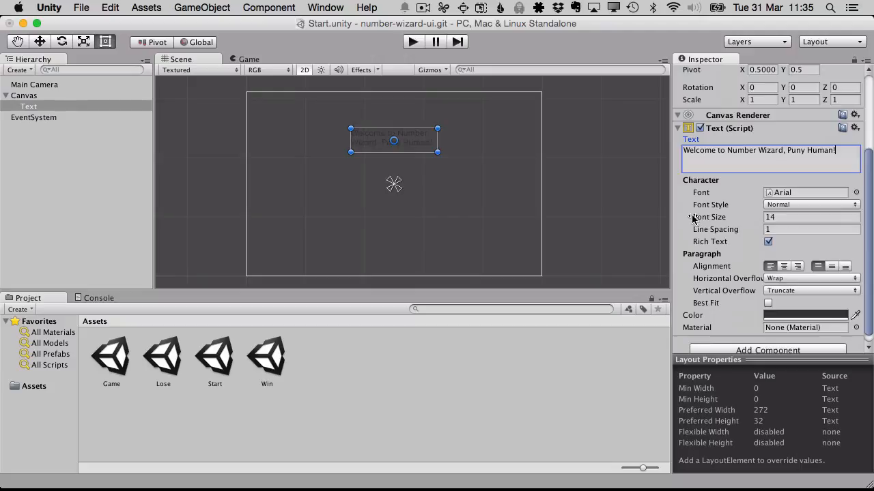
{"action": "mouse_move", "coordinate": [693, 217]}
{"action": "left_mouse_down"}
{"action": "mouse_move", "coordinate": [722, 216]}
{"action": "mouse_move", "coordinate": [703, 216]}
{"action": "mouse_move", "coordinate": [711, 215]}
{"action": "left_mouse_up"}
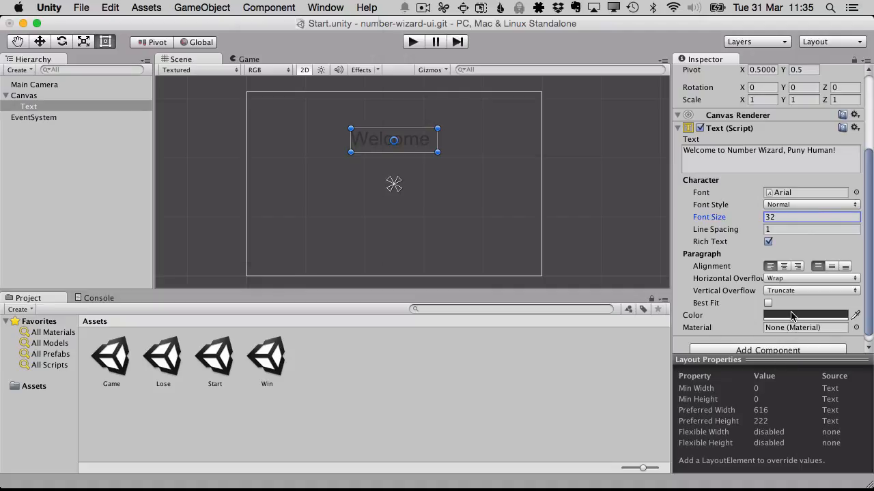
{"action": "left_click", "coordinate": [791, 316]}
{"action": "left_click_drag", "start_coordinate": [281, 97], "coordinate": [227, 53]}
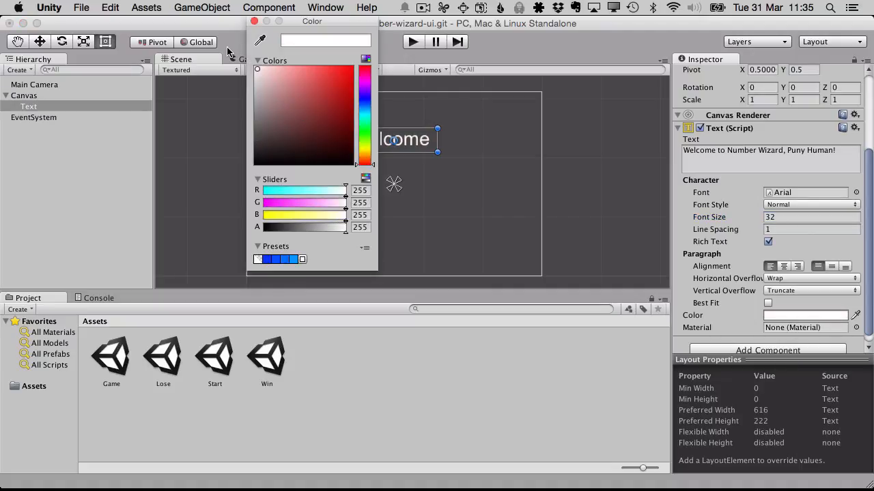
{"action": "left_click", "coordinate": [254, 21]}
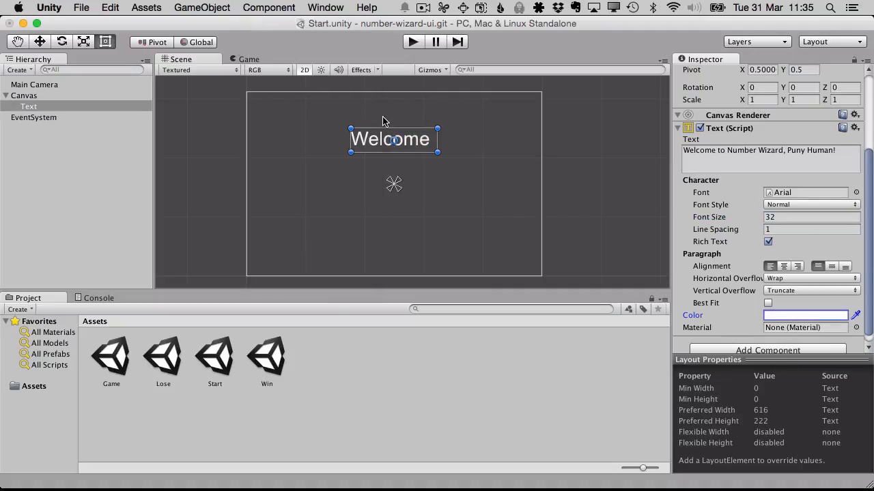
Enlarge the text box to most of the canvas width, position it centrally near the canvas's upper edge, and center-align its text horizontally.
{"action": "left_click_drag", "start_coordinate": [438, 153], "coordinate": [550, 189]}
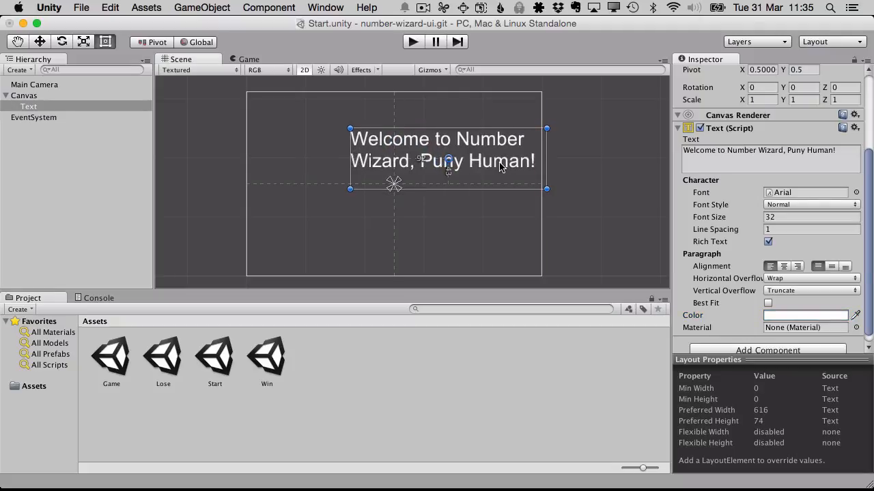
{"action": "left_click_drag", "start_coordinate": [500, 166], "coordinate": [442, 141]}
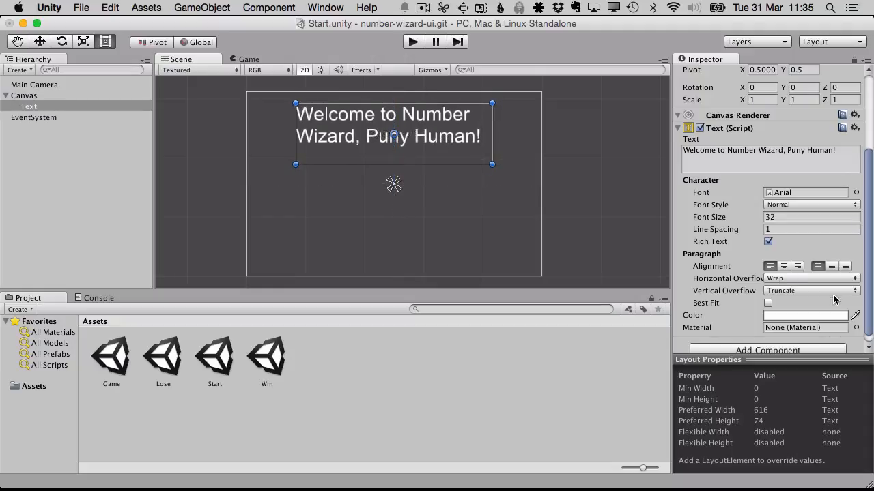
{"action": "left_click", "coordinate": [783, 266]}
{"action": "left_click", "coordinate": [430, 162]}
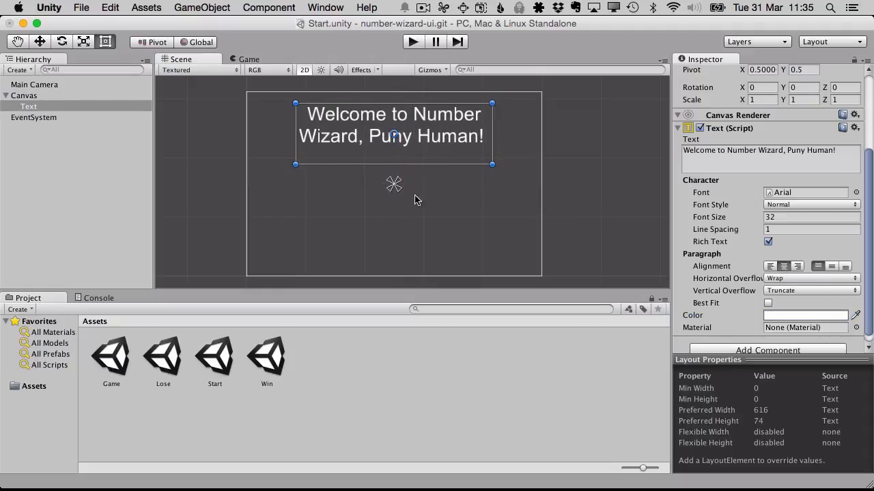
{"action": "left_click_drag", "start_coordinate": [491, 147], "coordinate": [557, 140]}
{"action": "left_click_drag", "start_coordinate": [473, 144], "coordinate": [438, 146]}
Replace the comma after "Wizard" with a line break so "Puny Human!" sits on its own line, and deselect the Text object.
{"action": "left_click", "coordinate": [789, 151]}
{"action": "left_click", "coordinate": [788, 151]}
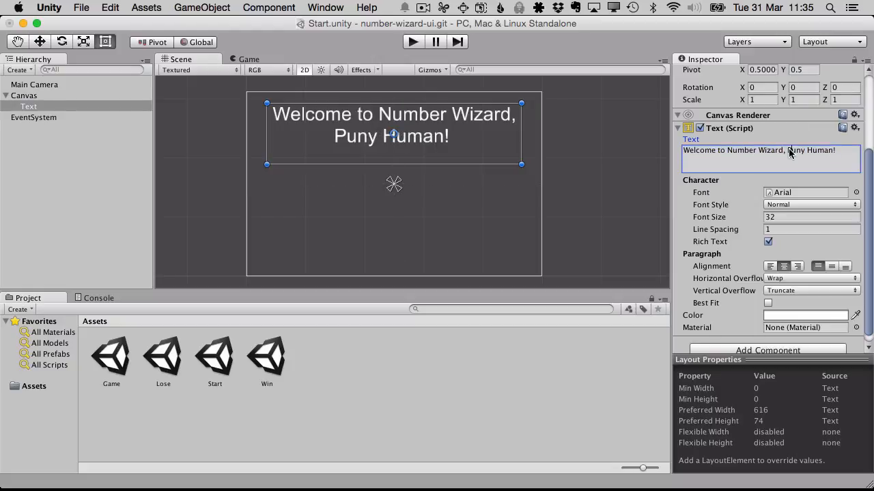
{"action": "key", "text": "BackSpace"}
{"action": "key", "text": "BackSpace"}
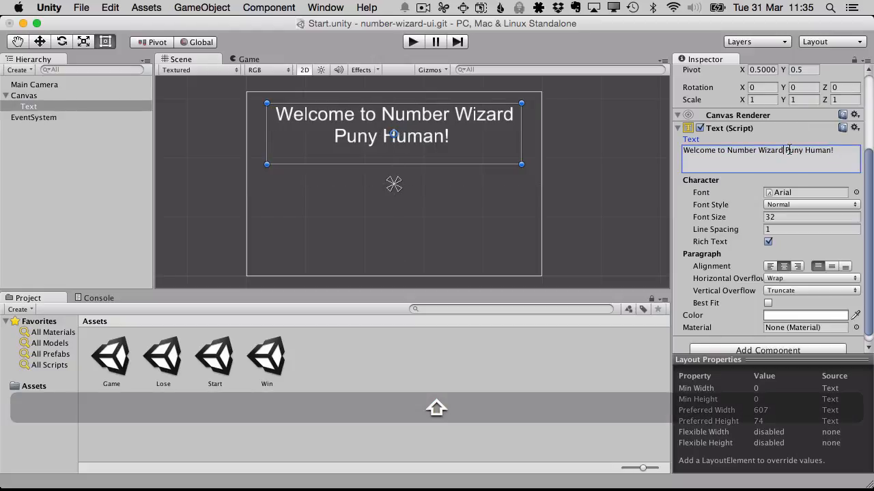
{"action": "key", "text": "shift+Return"}
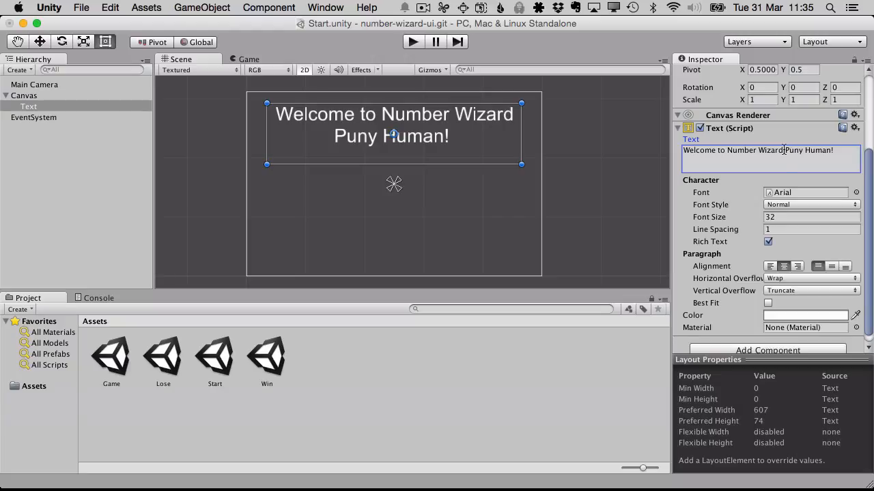
{"action": "left_click", "coordinate": [781, 150]}
{"action": "key", "text": "BackSpace"}
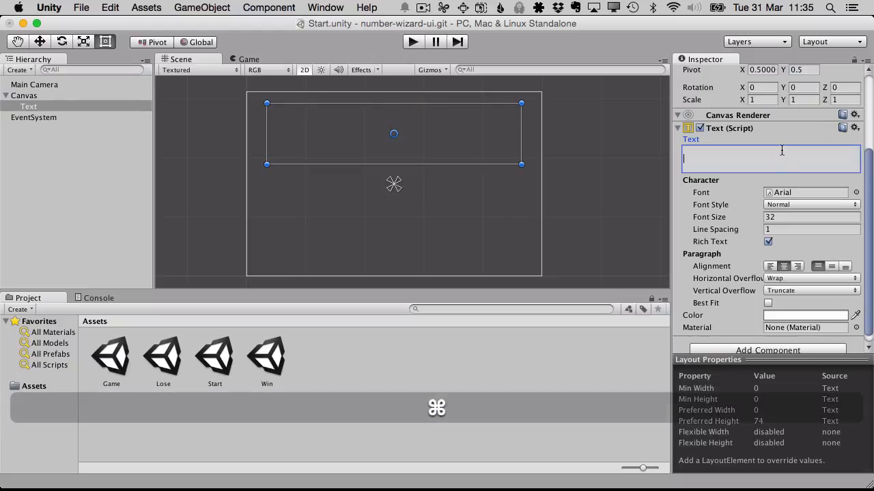
{"action": "key", "text": "super+z"}
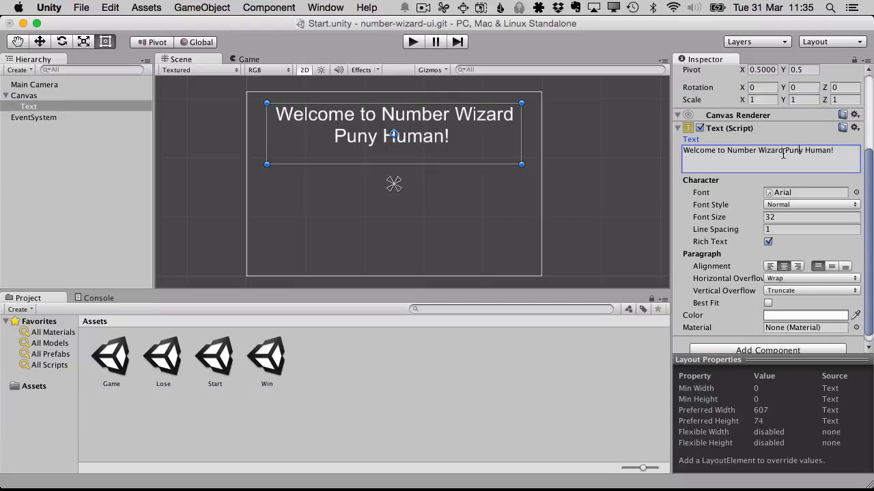
{"action": "key", "text": "Return"}
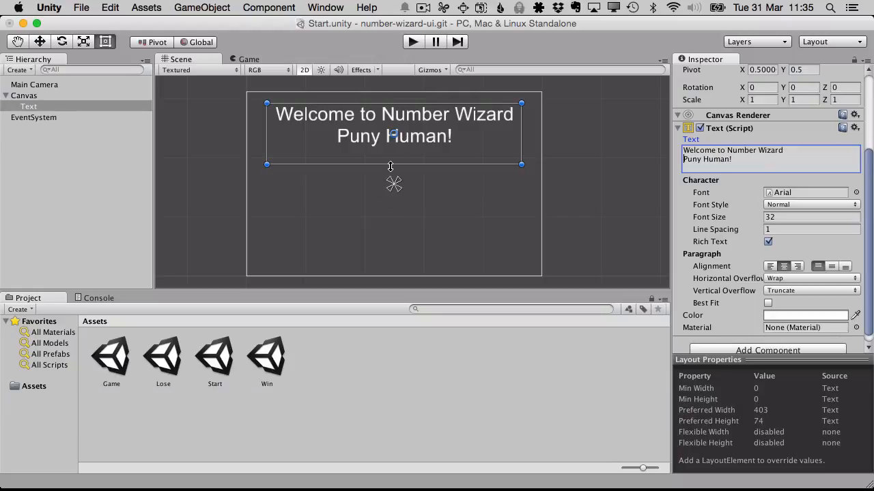
{"action": "mouse_move", "coordinate": [393, 165]}
{"action": "left_mouse_down"}
{"action": "mouse_move", "coordinate": [387, 146]}
{"action": "mouse_move", "coordinate": [395, 164]}
{"action": "left_mouse_up"}
{"action": "left_click", "coordinate": [618, 111]}
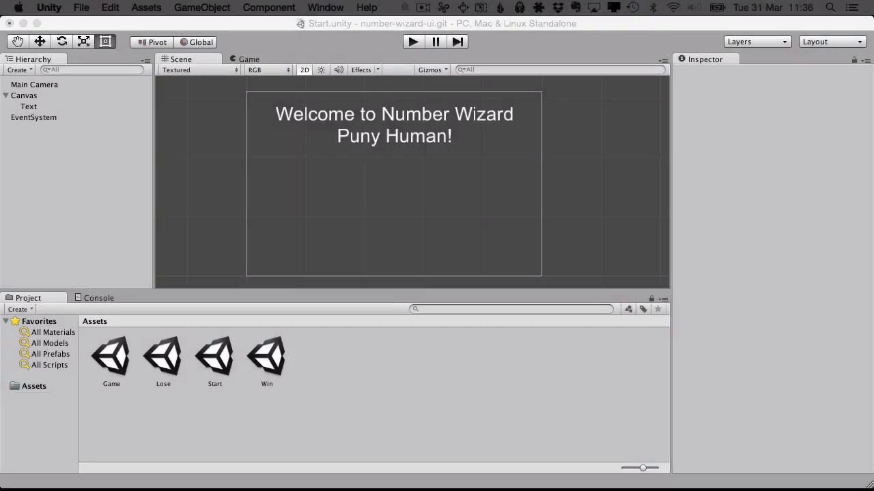
Add a second UI Text object to the Canvas and move it to the canvas center at position 0, 0.
{"action": "left_click", "coordinate": [26, 96]}
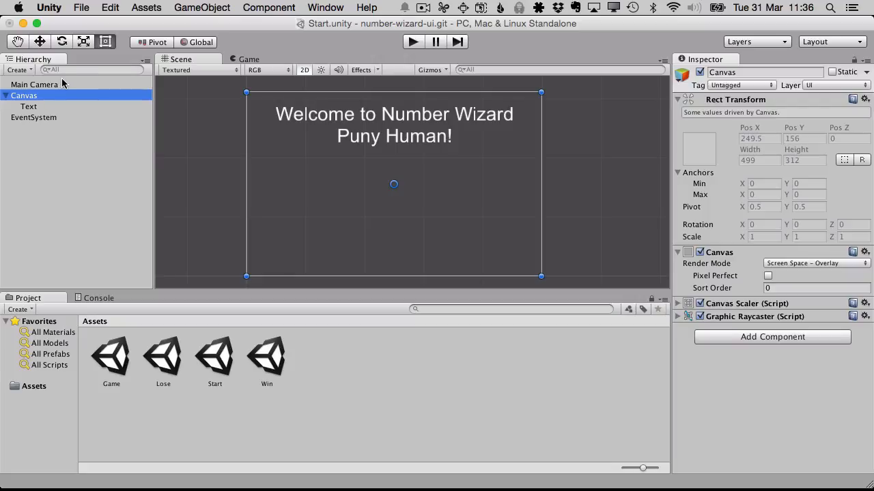
{"action": "left_click", "coordinate": [189, 9]}
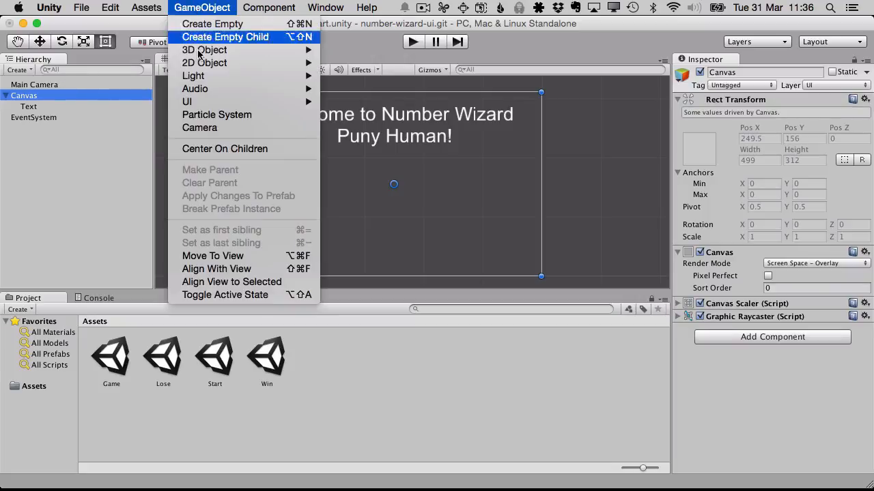
{"action": "mouse_move", "coordinate": [219, 102]}
{"action": "left_click", "coordinate": [374, 128]}
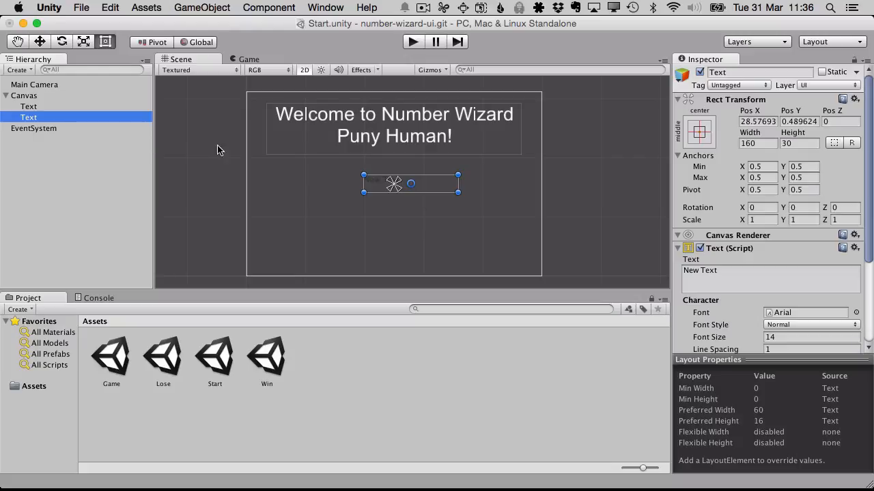
{"action": "left_click_drag", "start_coordinate": [443, 190], "coordinate": [426, 189]}
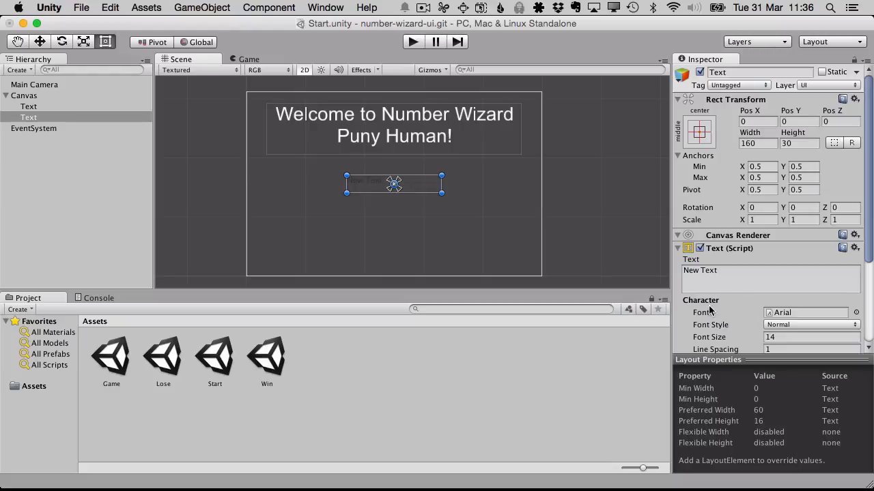
Set the new text's color to golden yellow, RGB 255, 206, 0.
{"action": "scroll", "coordinate": [778, 317], "scroll_direction": "down", "scroll_amount": 5}
{"action": "left_click", "coordinate": [785, 307]}
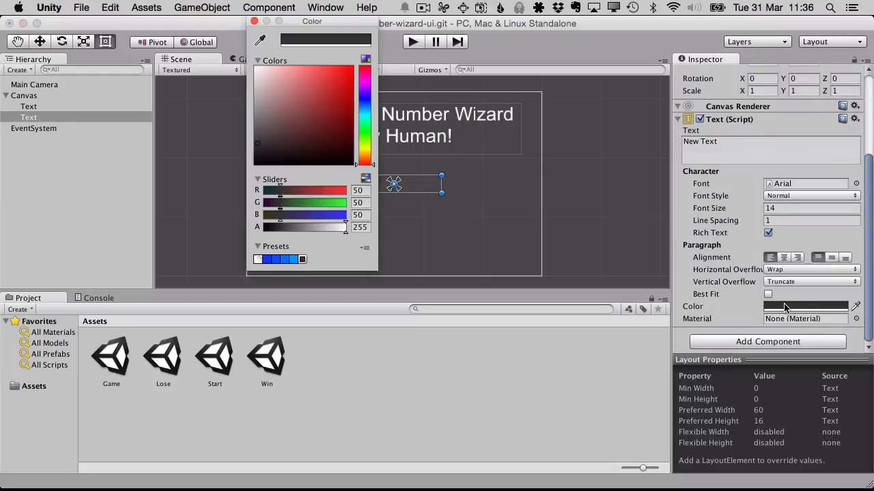
{"action": "left_click_drag", "start_coordinate": [369, 135], "coordinate": [367, 148]}
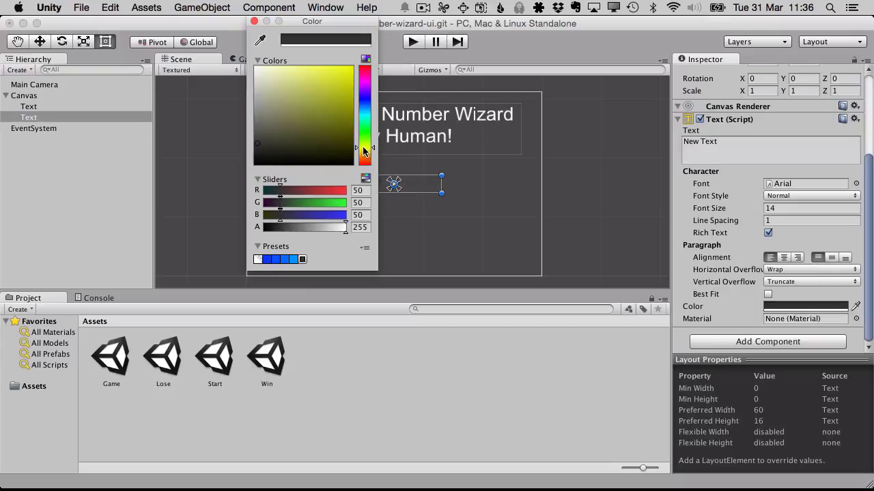
{"action": "left_click_drag", "start_coordinate": [340, 80], "coordinate": [351, 69]}
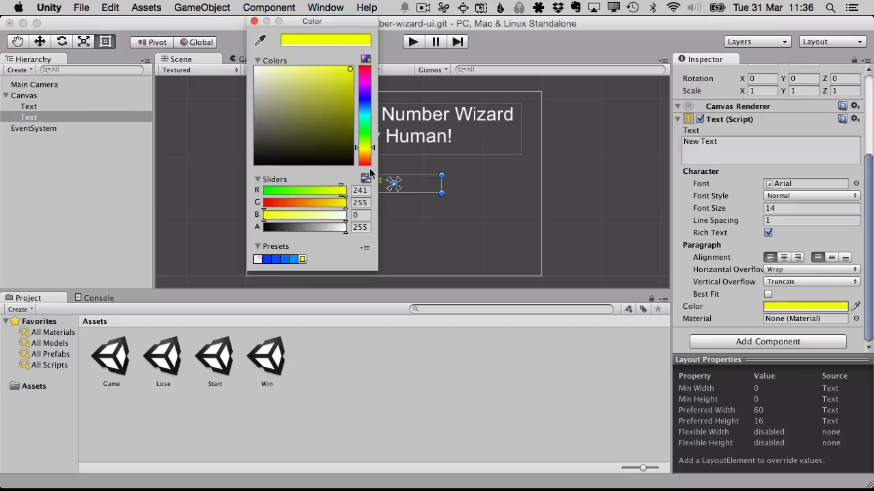
{"action": "mouse_move", "coordinate": [364, 151]}
{"action": "left_mouse_down"}
{"action": "mouse_move", "coordinate": [365, 162]}
{"action": "mouse_move", "coordinate": [365, 152]}
{"action": "left_mouse_up"}
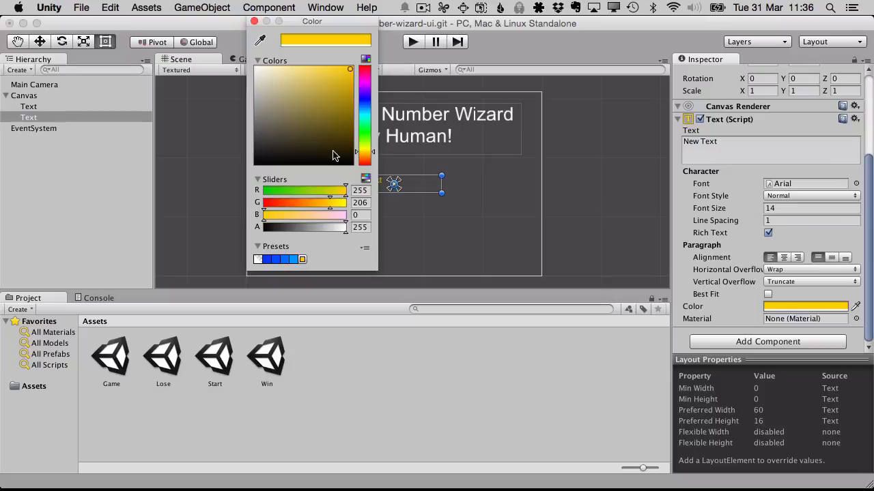
{"action": "left_click", "coordinate": [254, 22]}
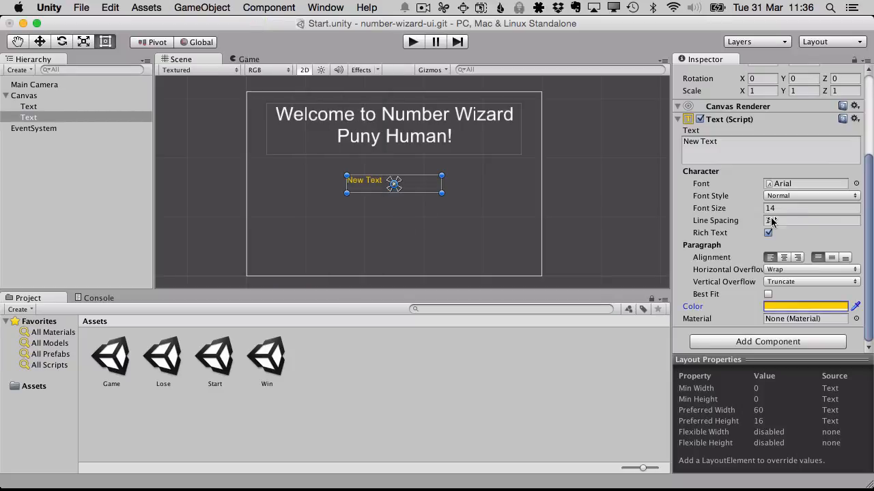
Enlarge the new text's box to about 284 by 59 and set its font size to 25.
{"action": "left_click_drag", "start_coordinate": [693, 208], "coordinate": [711, 214]}
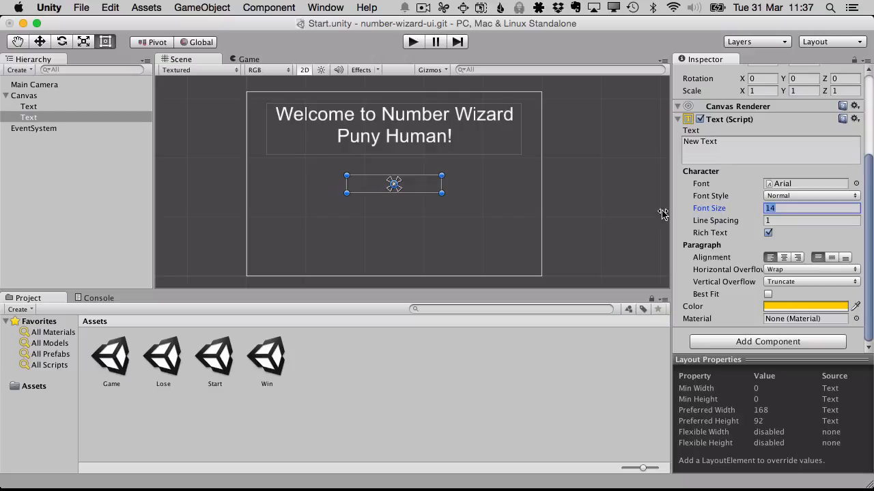
{"action": "left_click_drag", "start_coordinate": [443, 194], "coordinate": [517, 211]}
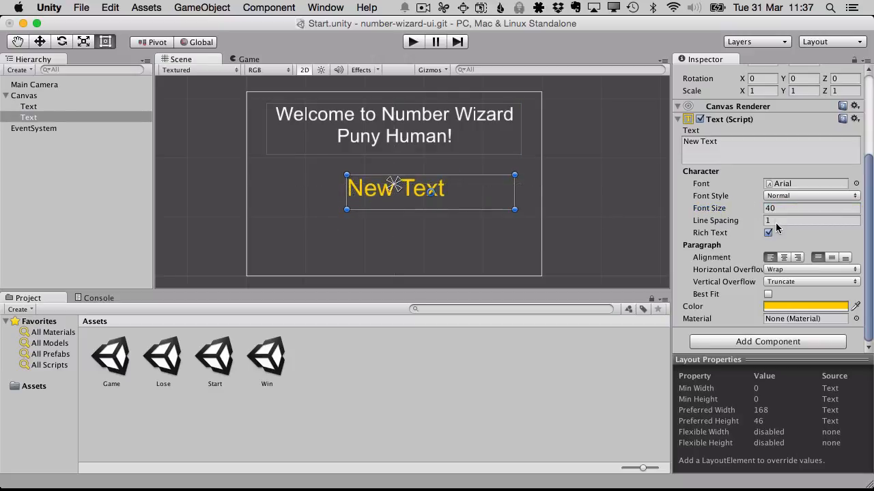
{"action": "left_click_drag", "start_coordinate": [726, 212], "coordinate": [712, 213]}
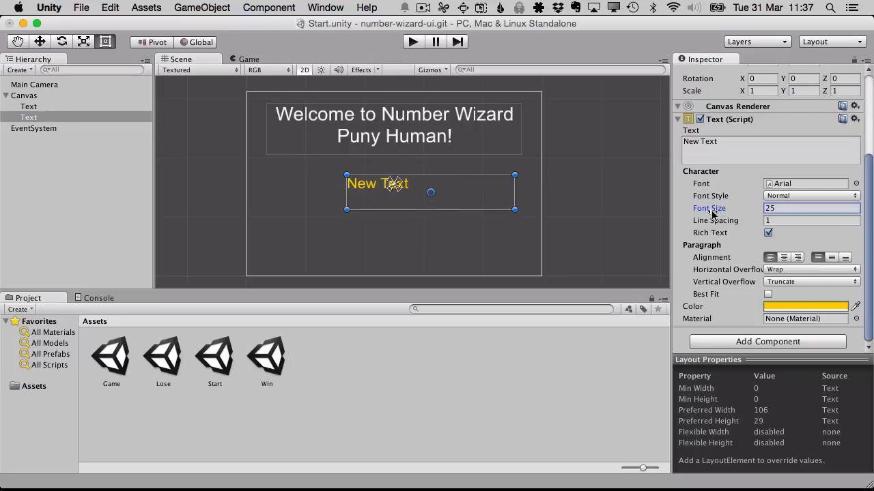
Replace the new text's placeholder content with "Choose a number between 1 and 1000 if you dare!".
{"action": "double_click", "coordinate": [739, 157]}
{"action": "key", "text": "BackSpace"}
{"action": "key", "text": "BackSpace"}
{"action": "key", "text": "BackSpace"}
{"action": "key", "text": "BackSpace"}
{"action": "key", "text": "BackSpace"}
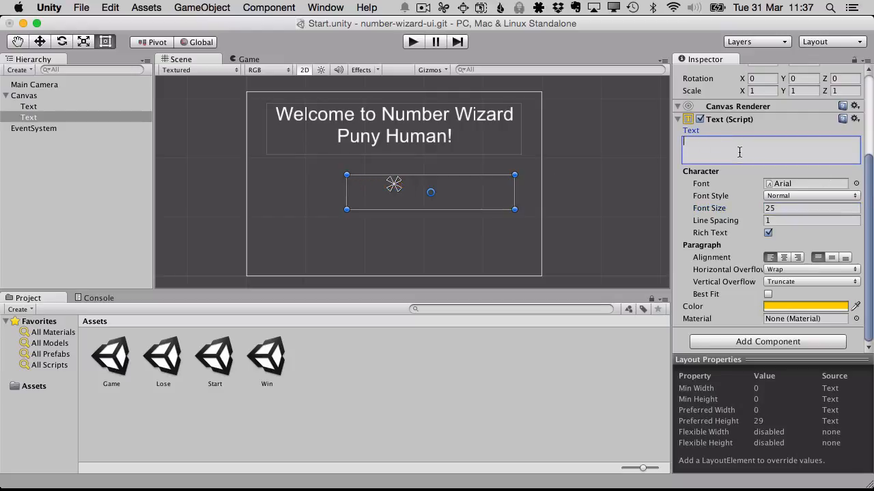
{"action": "type", "text": "Choose"}
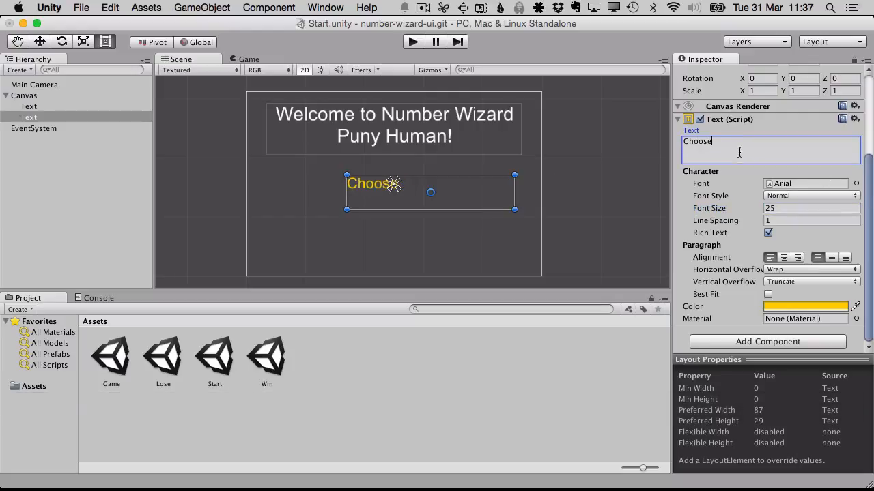
{"action": "type", "text": " a nume"}
{"action": "key", "text": "BackSpace"}
{"action": "key", "text": "BackSpace"}
{"action": "key", "text": "BackSpace"}
{"action": "type", "text": "be"}
{"action": "key", "text": "BackSpace"}
{"action": "key", "text": "BackSpace"}
{"action": "key", "text": "BackSpace"}
{"action": "type", "text": "mber between"}
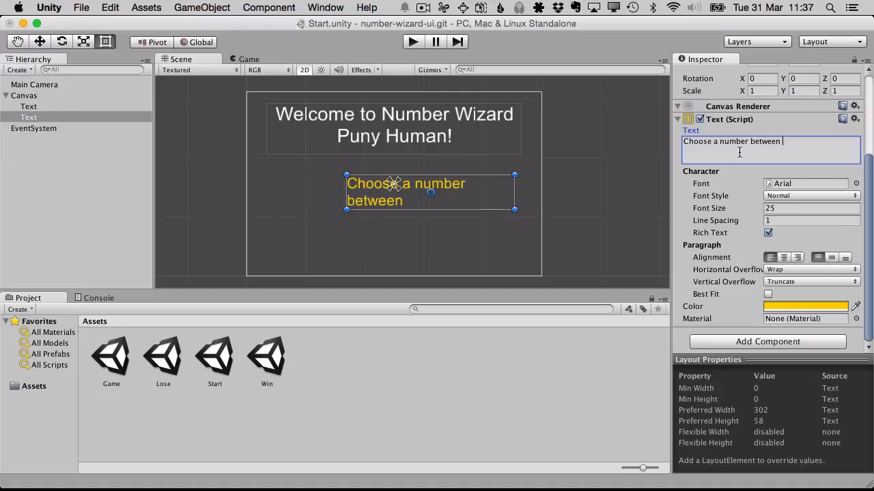
{"action": "type", "text": " 1 and 10"}
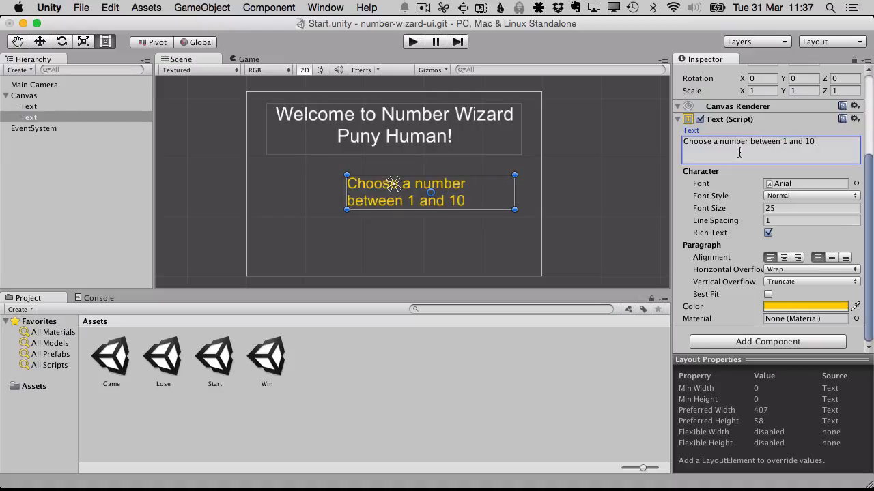
{"action": "type", "text": "00 if you dare"}
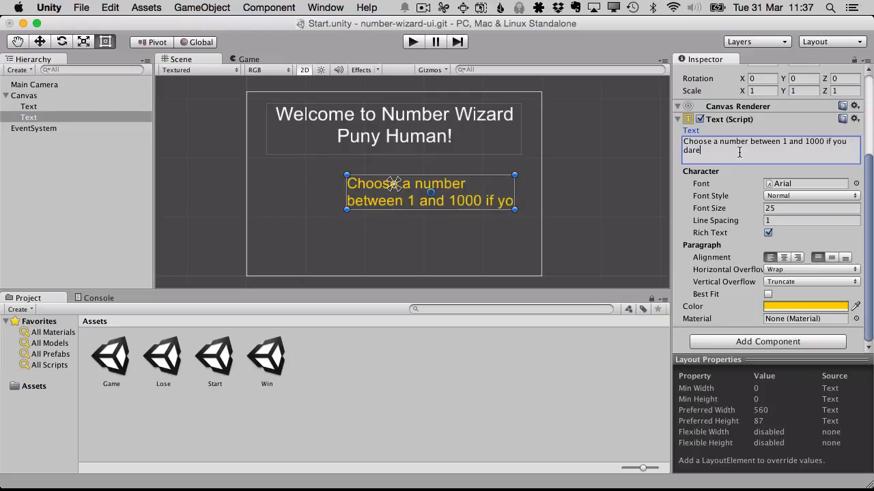
{"action": "type", "text": "!"}
Center the yellow text box below the welcome text, widen it to the same width, and center-align its text horizontally.
{"action": "left_click", "coordinate": [429, 219]}
{"action": "left_click", "coordinate": [419, 193]}
{"action": "left_click_drag", "start_coordinate": [420, 193], "coordinate": [383, 188]}
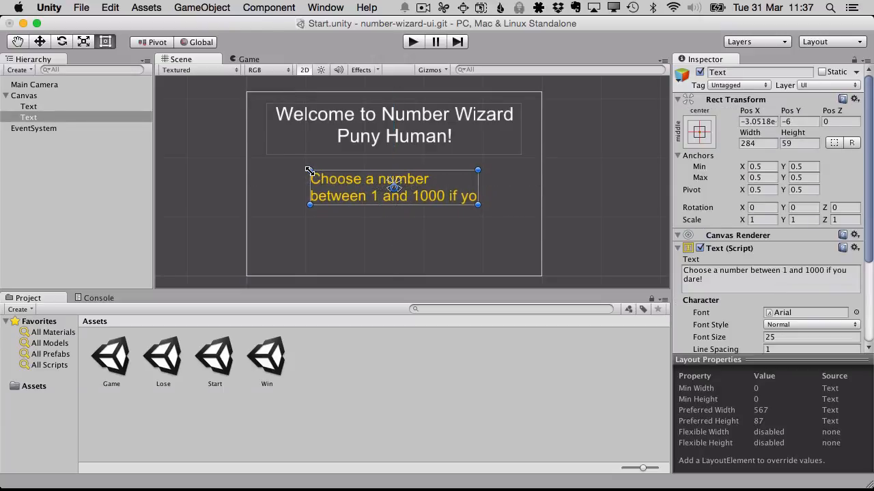
{"action": "left_click_drag", "start_coordinate": [308, 170], "coordinate": [266, 173]}
{"action": "scroll", "coordinate": [756, 256], "scroll_direction": "down", "scroll_amount": 5}
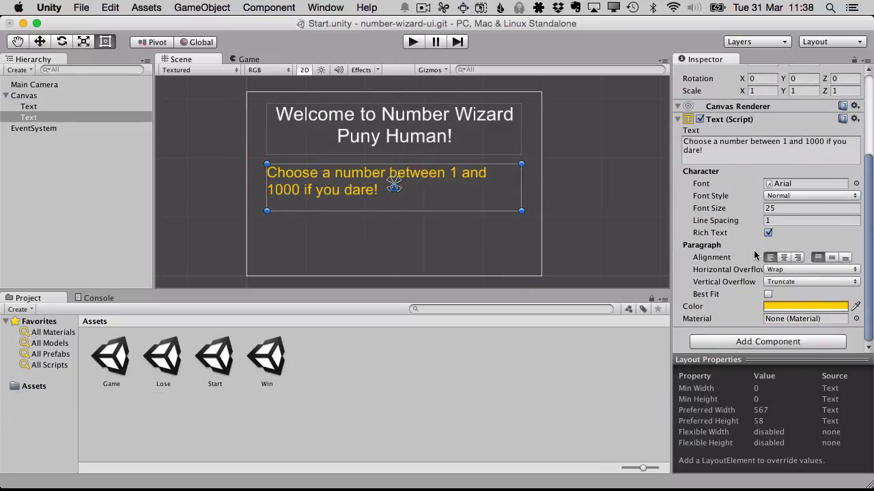
{"action": "left_click", "coordinate": [784, 258]}
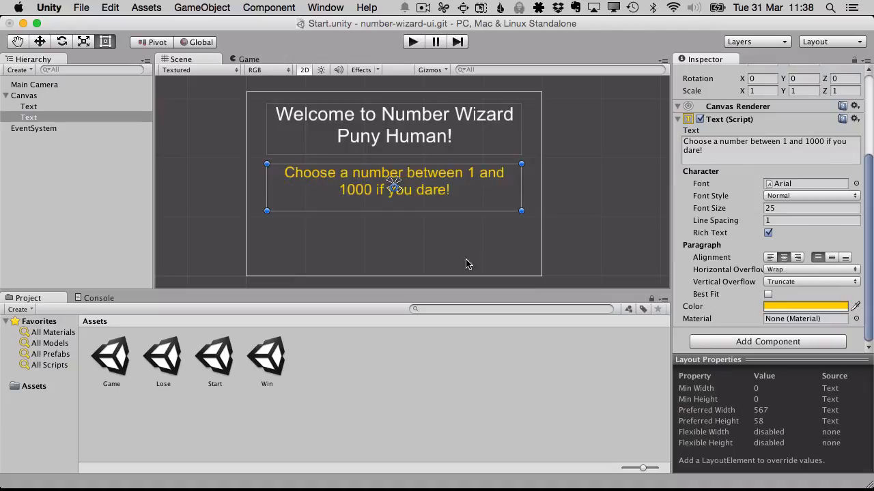
Deselect the yellow text and run the scene briefly to preview both texts in the game view.
{"action": "left_click", "coordinate": [455, 242]}
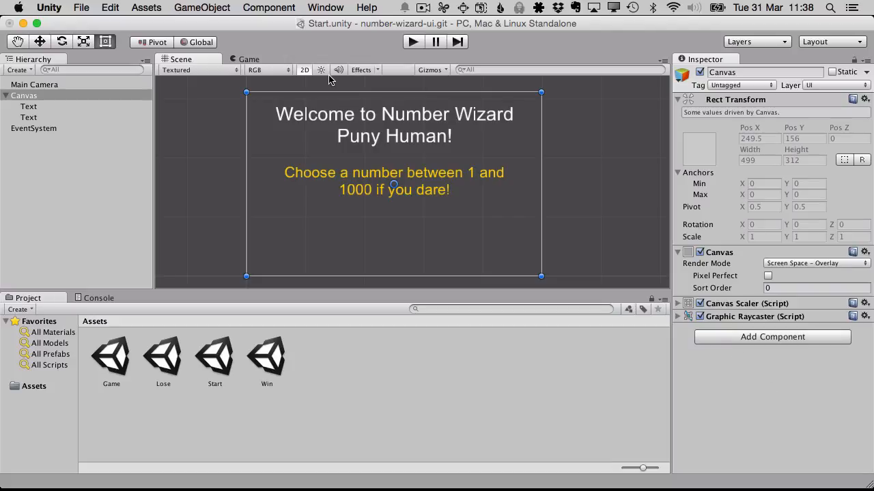
{"action": "left_click", "coordinate": [413, 42]}
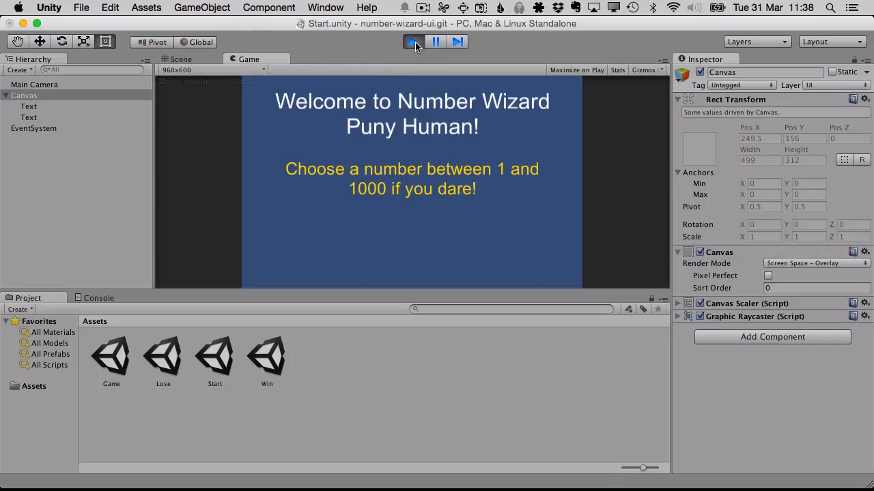
{"action": "left_click", "coordinate": [414, 42]}
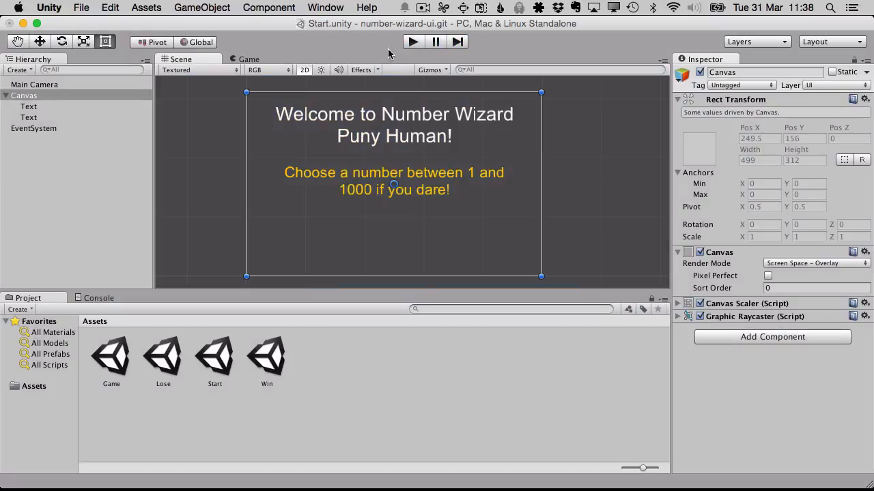
Set the Main Camera's background color to black.
{"action": "left_click", "coordinate": [42, 85]}
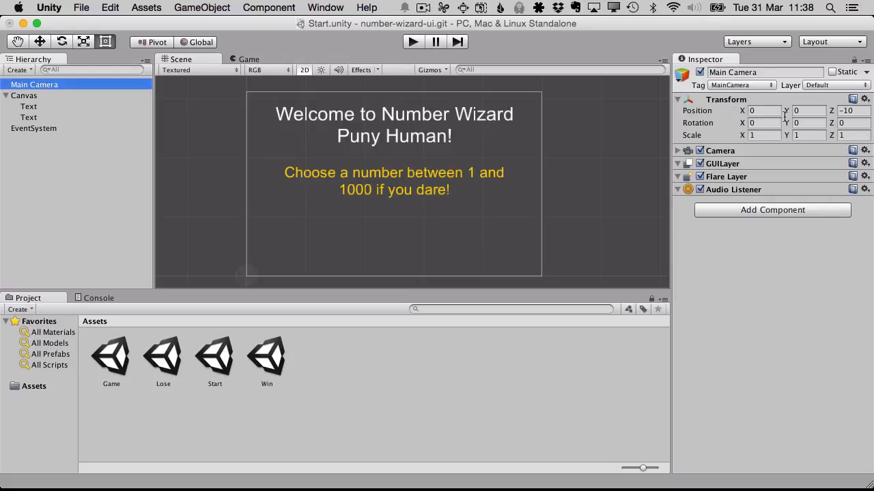
{"action": "left_click", "coordinate": [677, 151]}
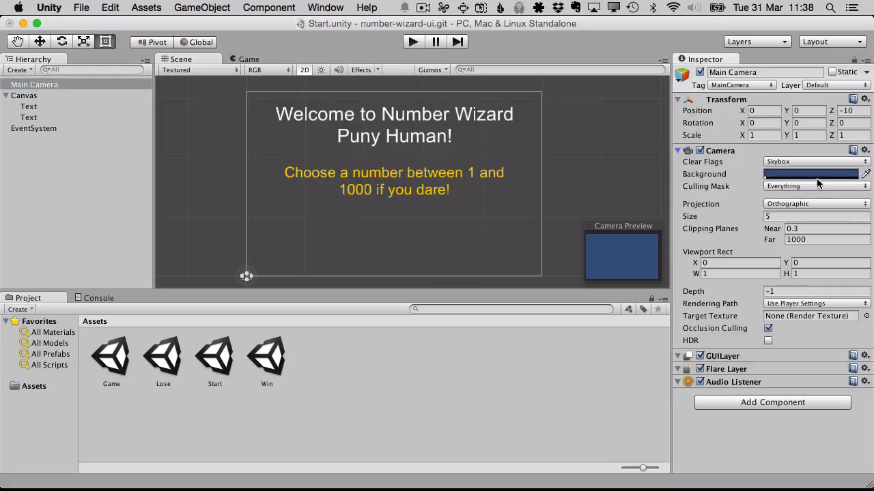
{"action": "left_click", "coordinate": [812, 175]}
{"action": "left_click_drag", "start_coordinate": [324, 130], "coordinate": [215, 208]}
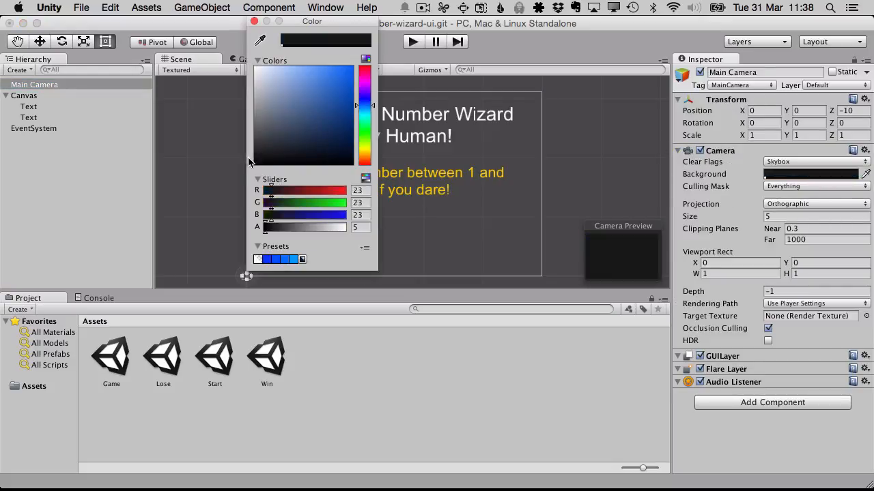
{"action": "left_click", "coordinate": [254, 21]}
Play the scene to check the texts against the black background, and stop it again.
{"action": "left_click", "coordinate": [412, 43]}
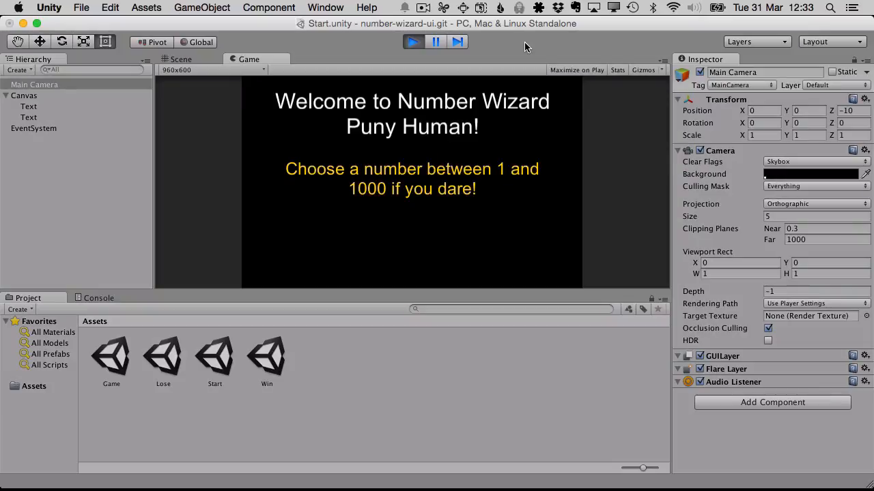
{"action": "left_click", "coordinate": [413, 42]}
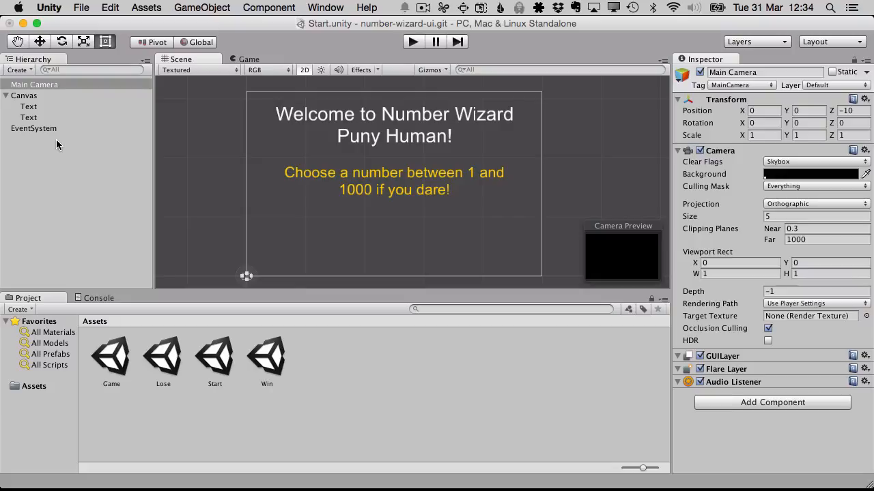
Select the EventSystem object in the scene hierarchy.
{"action": "left_click", "coordinate": [30, 129]}
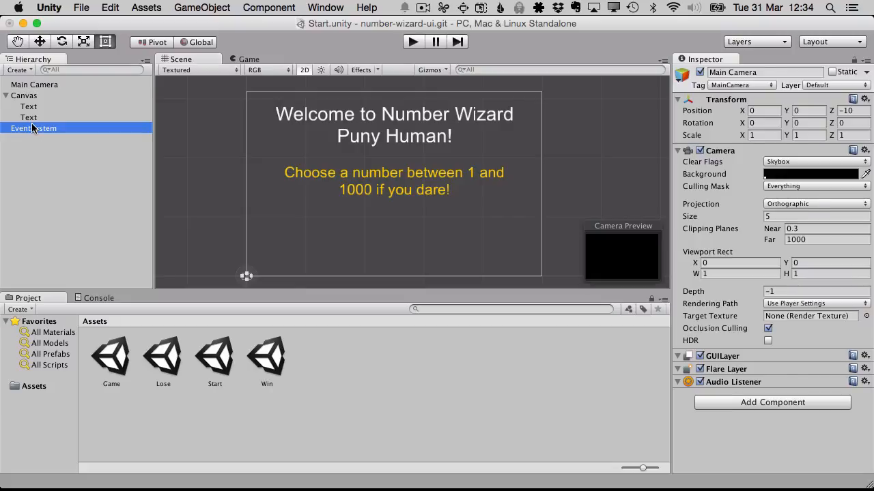